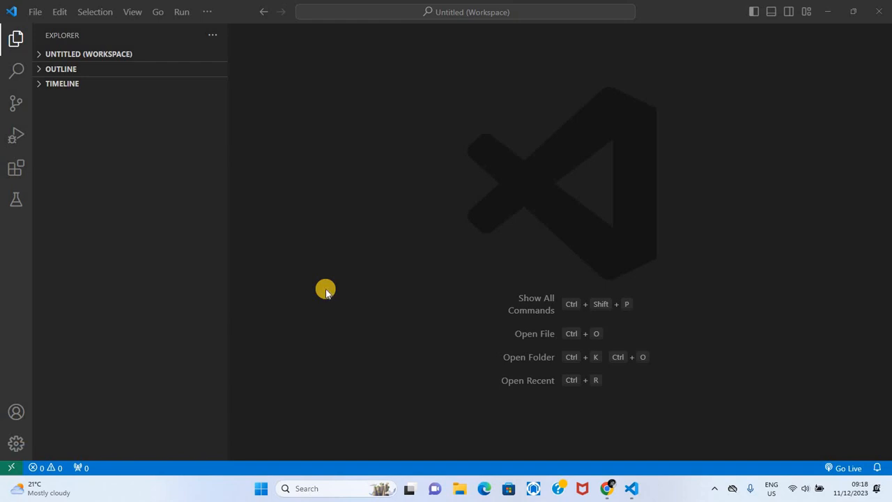
Step: Preview the light colour themes (Solarized Light, Quiet Light, Light+, Light) from the Color Theme list
{"action": "left_click", "coordinate": [16, 444]}
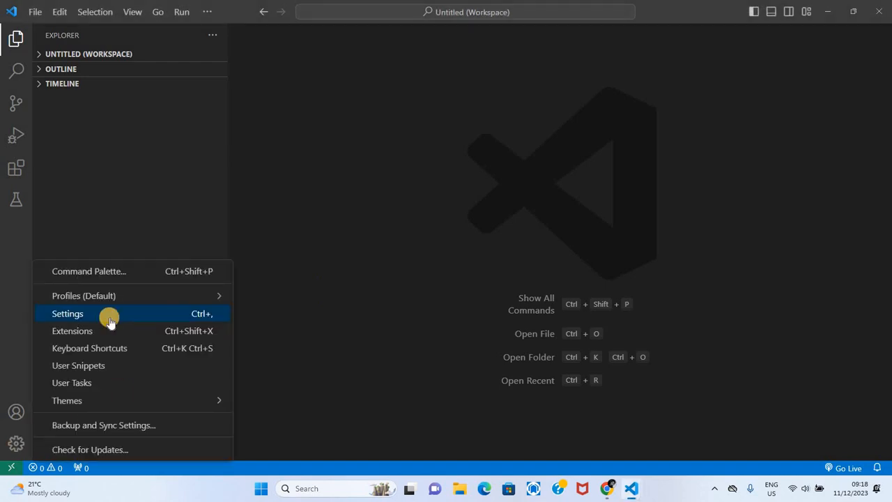
{"action": "mouse_move", "coordinate": [66, 401]}
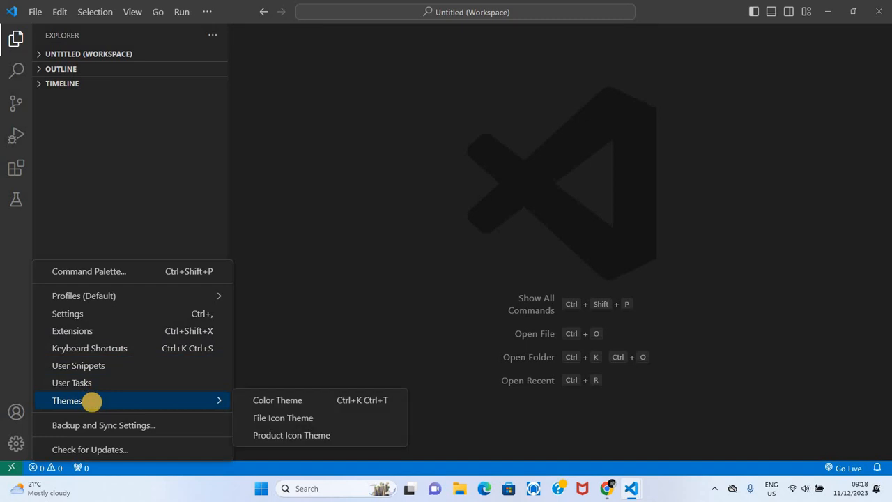
{"action": "left_click", "coordinate": [277, 399]}
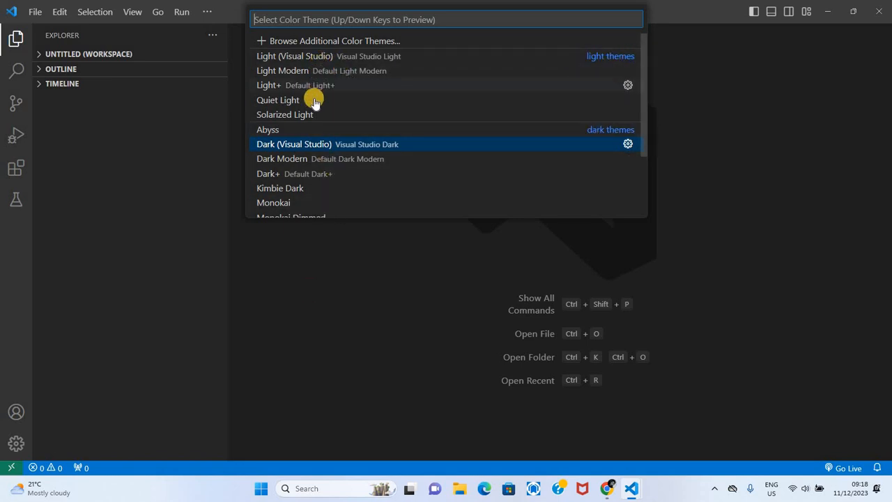
{"action": "key", "text": "Up"}
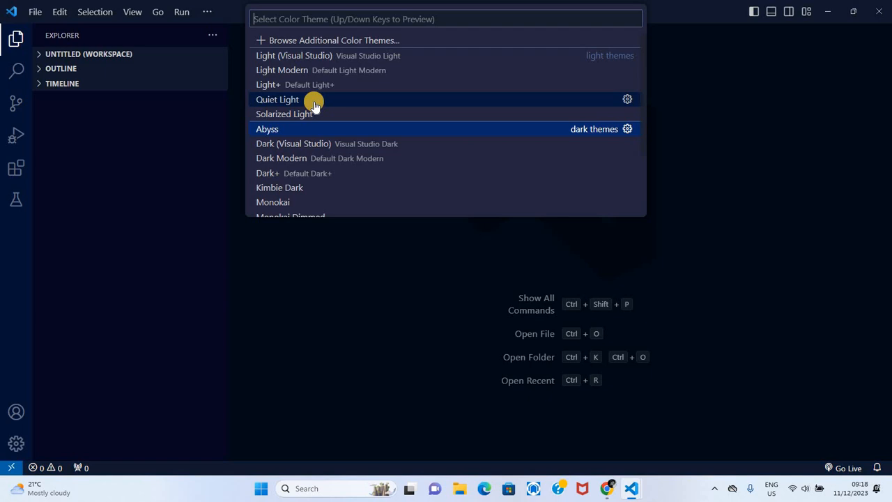
{"action": "key", "text": "Up"}
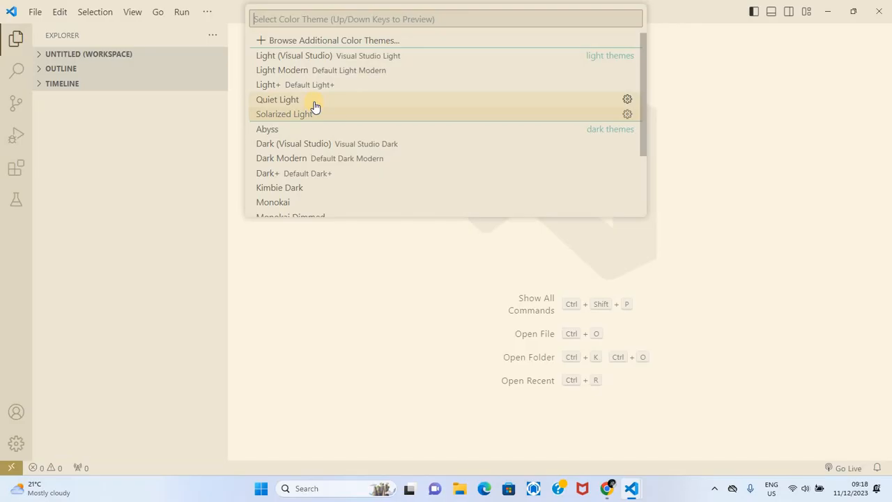
{"action": "key", "text": "Up"}
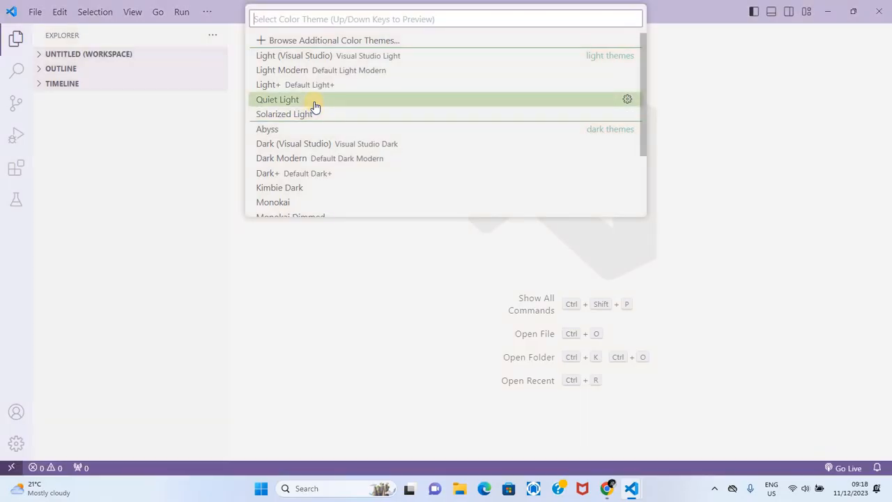
{"action": "key", "text": "Up"}
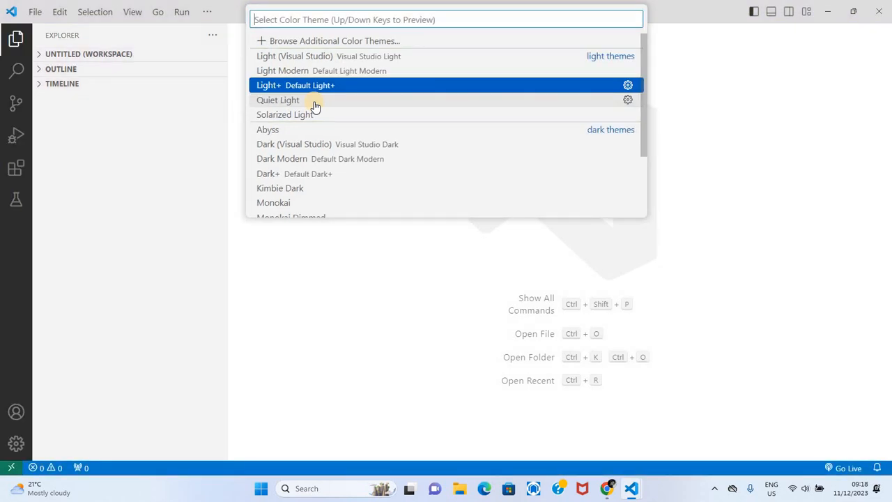
{"action": "key", "text": "Up"}
{"action": "key", "text": "Up"}
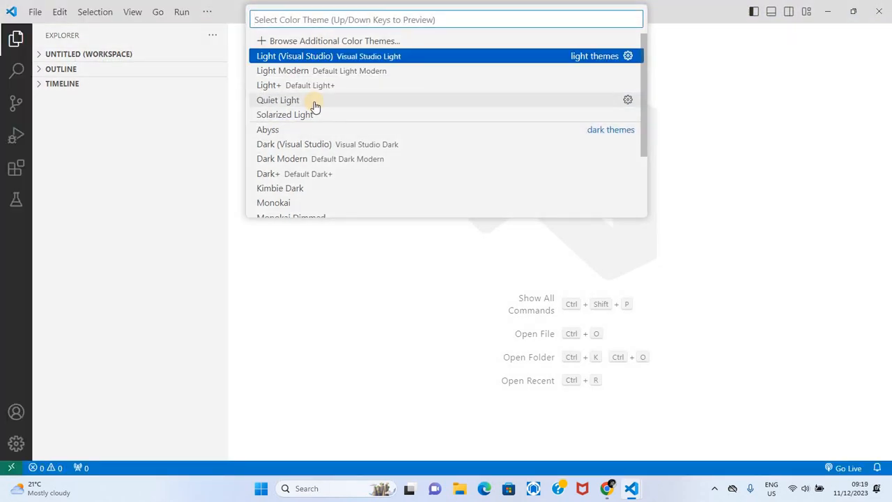
{"action": "key", "text": "Down"}
{"action": "key", "text": "Down"}
{"action": "key", "text": "Down"}
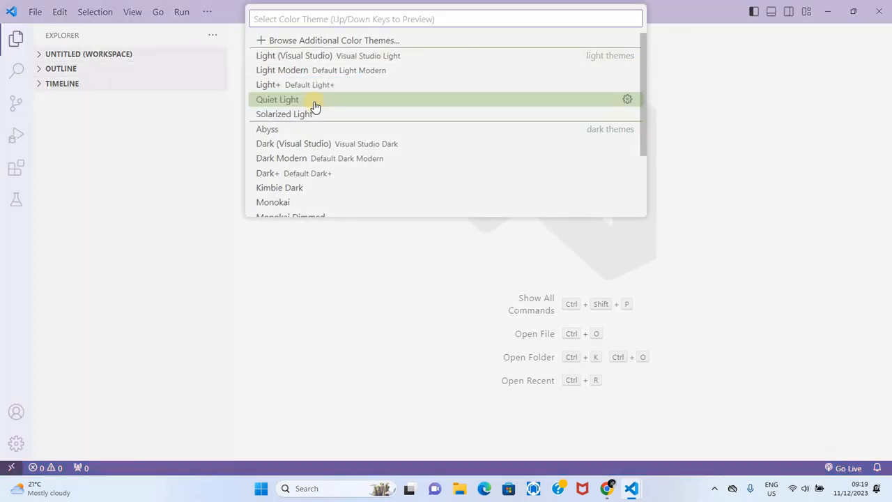
{"action": "key", "text": "Down"}
{"action": "key", "text": "Down"}
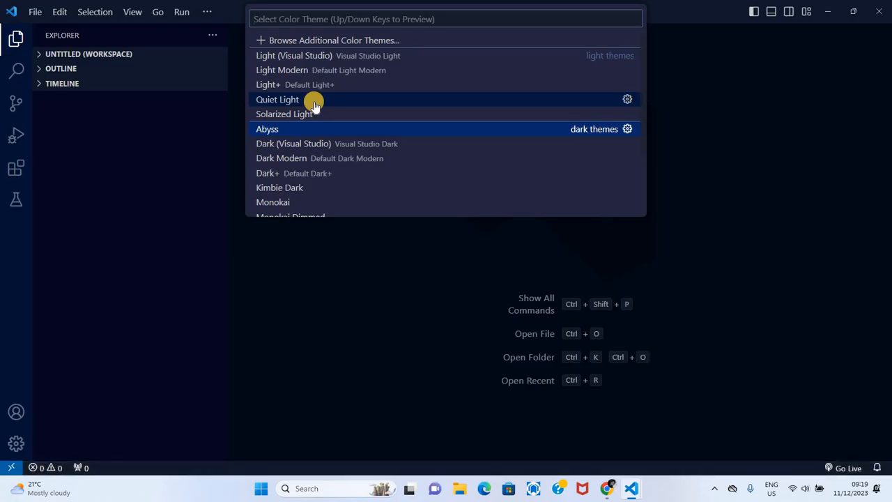
Step: Preview the dark themes down to Dark High Contrast, then apply the Abyss colour theme
{"action": "key", "text": "Down"}
{"action": "key", "text": "Down"}
{"action": "key", "text": "Down"}
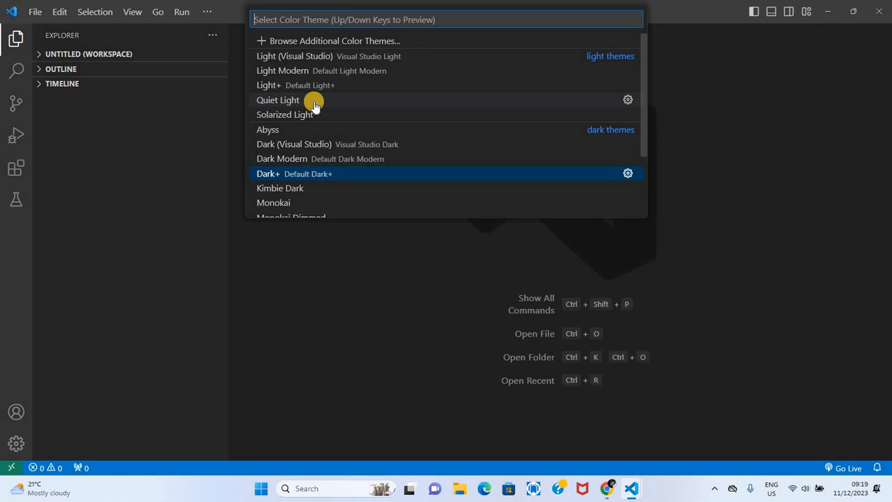
{"action": "key", "text": "Down"}
{"action": "key", "text": "Down"}
{"action": "key", "text": "Down"}
{"action": "key", "text": "Down"}
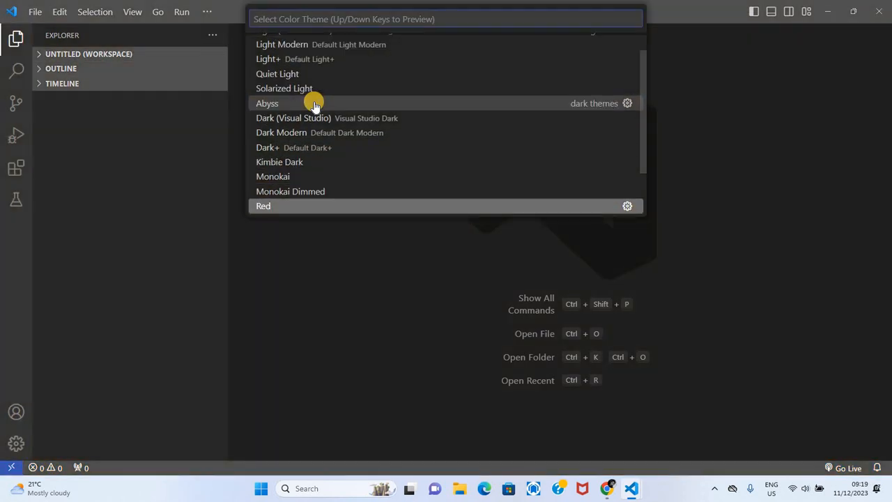
{"action": "key", "text": "Down"}
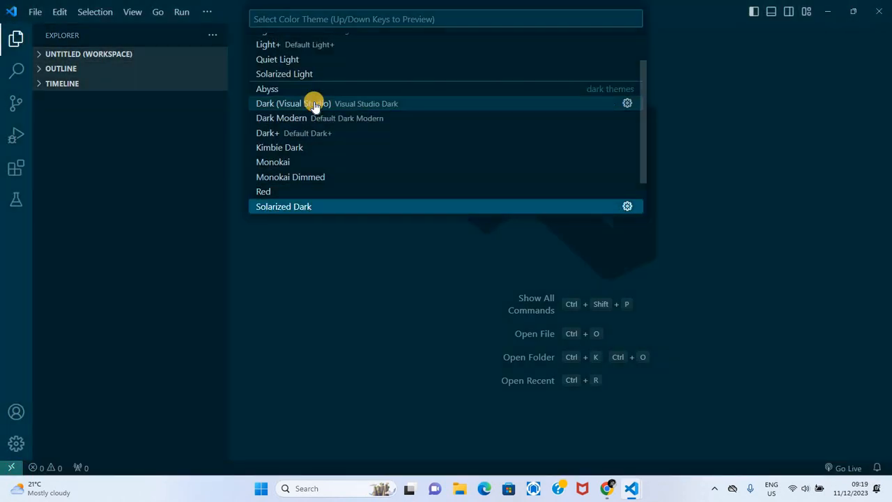
{"action": "key", "text": "Down"}
{"action": "key", "text": "Down"}
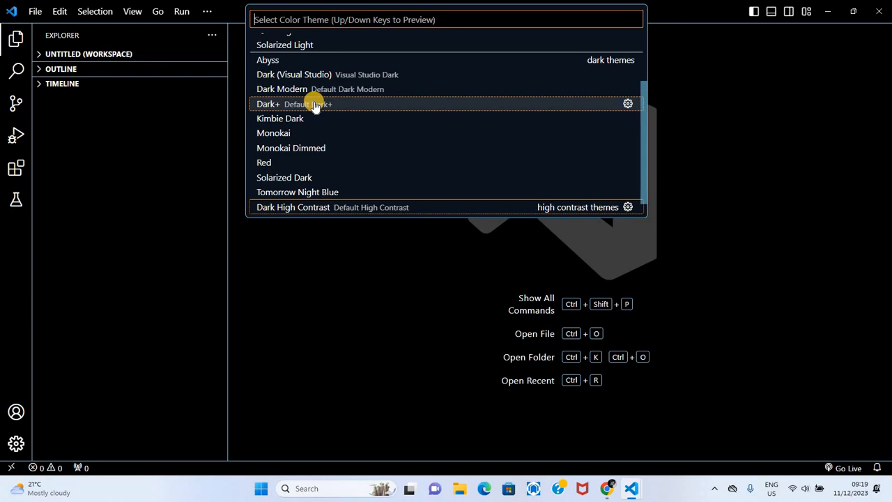
{"action": "key", "text": "Down"}
{"action": "scroll", "coordinate": [314, 103], "scroll_direction": "up", "scroll_amount": 5}
{"action": "key", "text": "Down"}
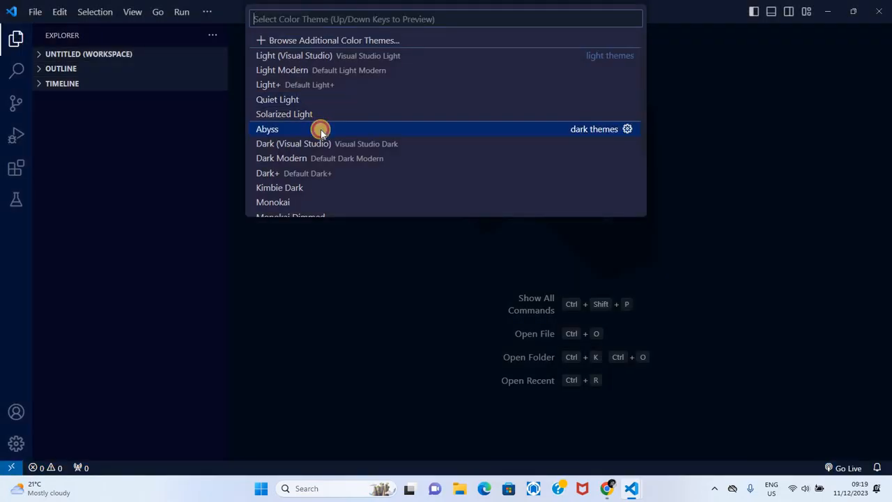
{"action": "left_click", "coordinate": [321, 129]}
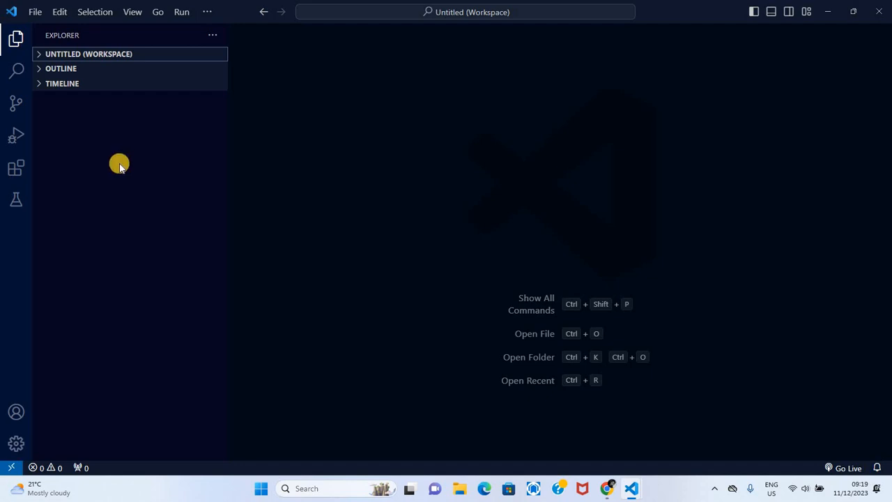
Step: Search the marketplace for 'themes' instead of 'redux' and open the August Themes extension
{"action": "left_click", "coordinate": [16, 170]}
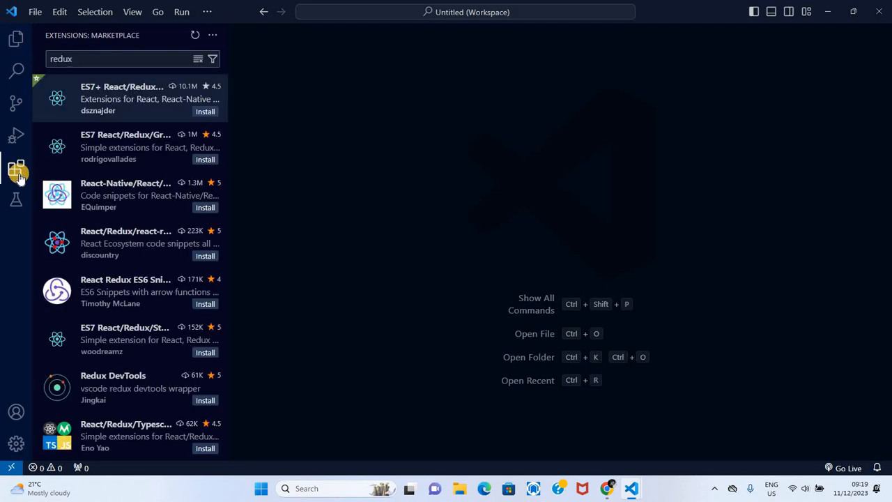
{"action": "double_click", "coordinate": [65, 58]}
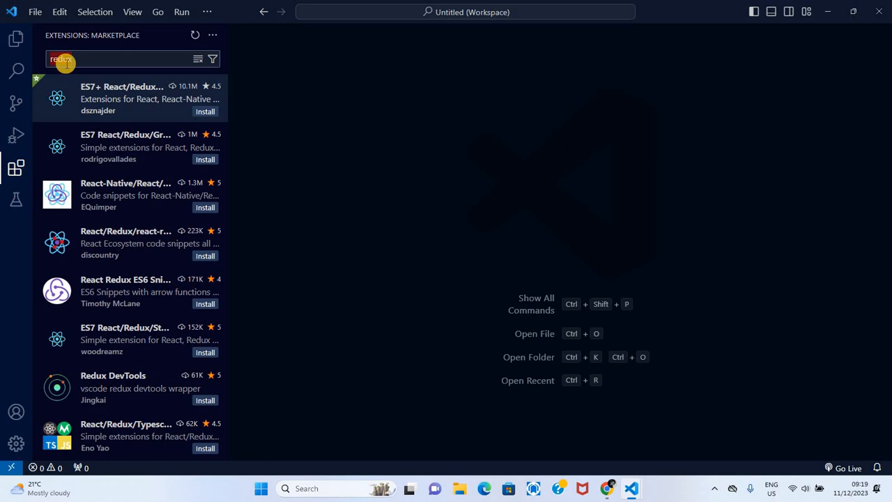
{"action": "type", "text": "themes"}
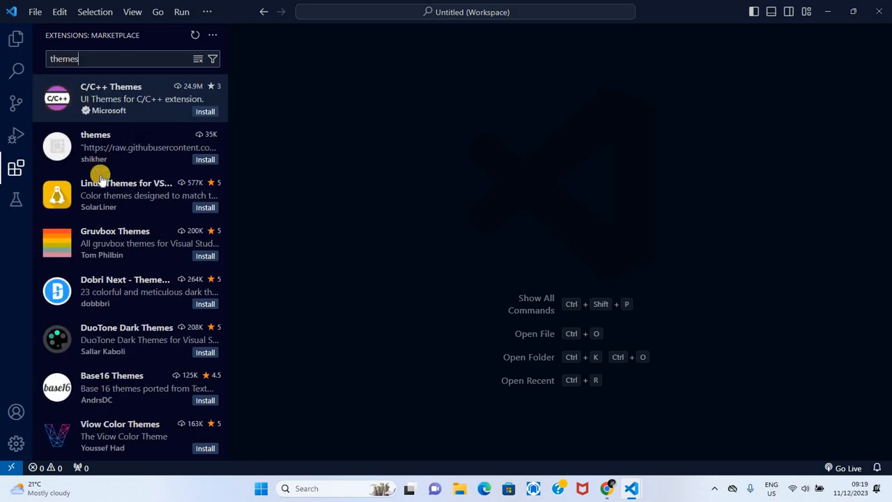
{"action": "scroll", "coordinate": [97, 249], "scroll_direction": "down", "scroll_amount": 1}
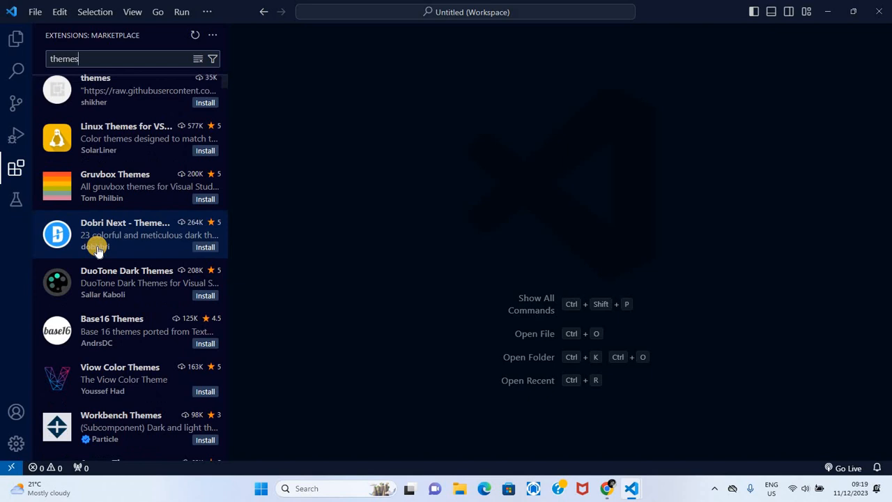
{"action": "scroll", "coordinate": [98, 248], "scroll_direction": "down", "scroll_amount": 1}
{"action": "scroll", "coordinate": [98, 265], "scroll_direction": "down", "scroll_amount": 2}
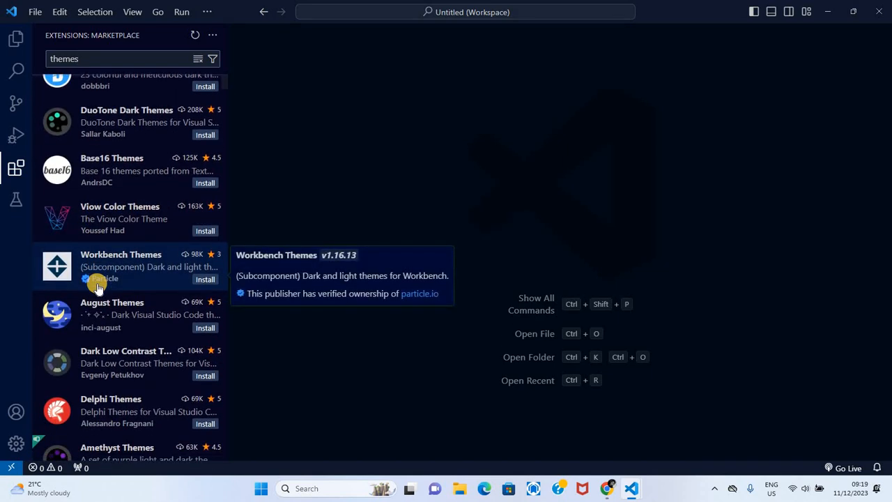
{"action": "scroll", "coordinate": [98, 293], "scroll_direction": "down", "scroll_amount": 1}
{"action": "scroll", "coordinate": [90, 348], "scroll_direction": "down", "scroll_amount": 1}
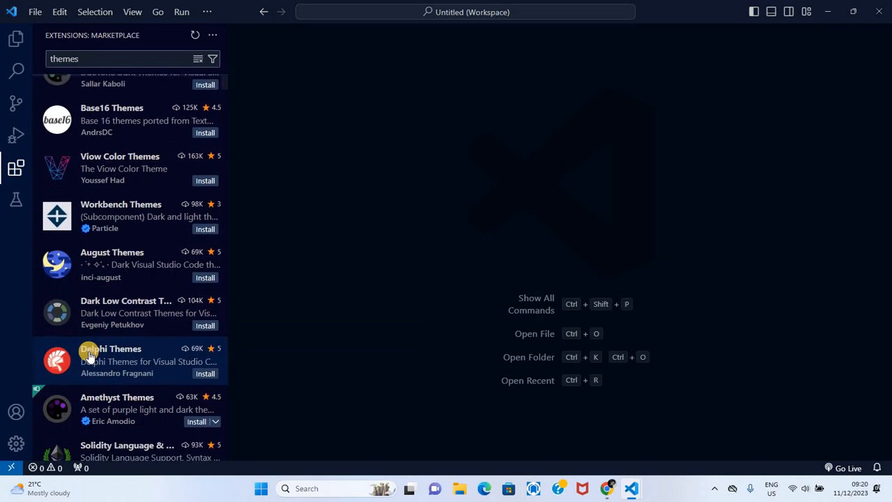
{"action": "left_click", "coordinate": [119, 265]}
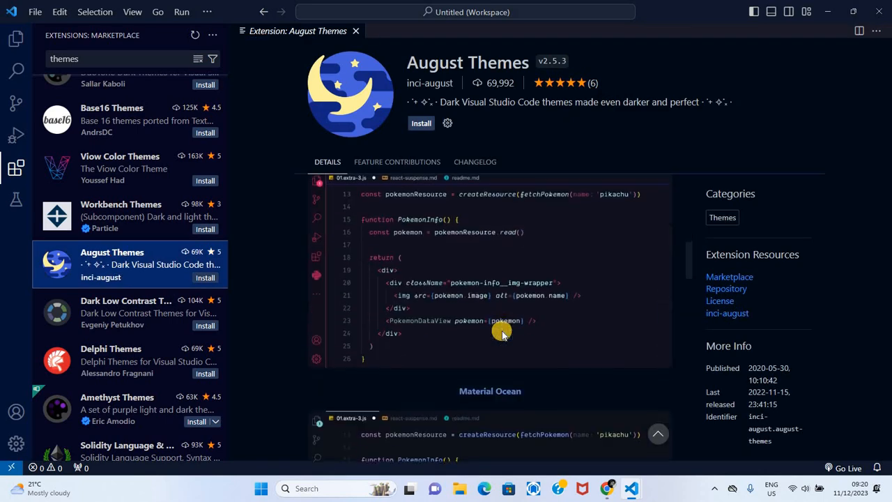
{"action": "scroll", "coordinate": [502, 333], "scroll_direction": "down", "scroll_amount": 3}
{"action": "scroll", "coordinate": [502, 333], "scroll_direction": "down", "scroll_amount": 3}
{"action": "scroll", "coordinate": [502, 334], "scroll_direction": "down", "scroll_amount": 3}
{"action": "scroll", "coordinate": [502, 333], "scroll_direction": "down", "scroll_amount": 2}
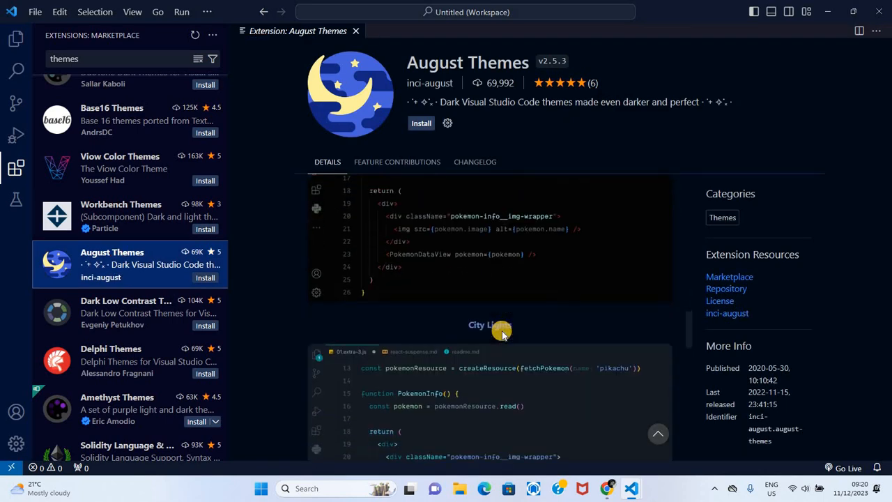
{"action": "scroll", "coordinate": [502, 333], "scroll_direction": "down", "scroll_amount": 3}
Step: Install August Themes, browse its theme variants, then dismiss the list without choosing
{"action": "left_click", "coordinate": [421, 123]}
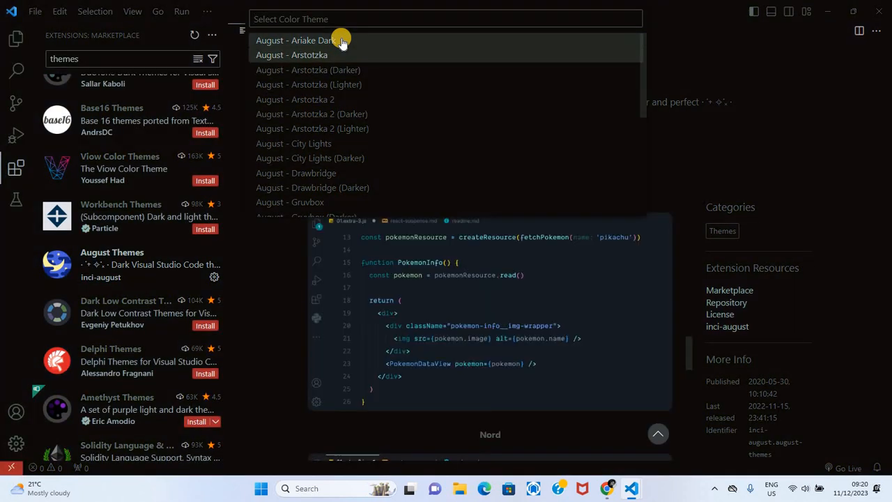
{"action": "key", "text": "Down"}
{"action": "key", "text": "Down"}
{"action": "key", "text": "Down"}
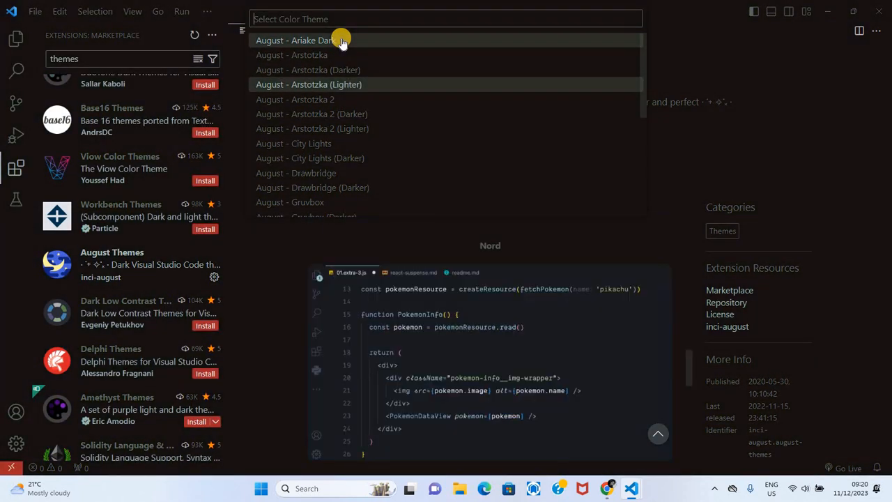
{"action": "key", "text": "Down"}
{"action": "key", "text": "Down"}
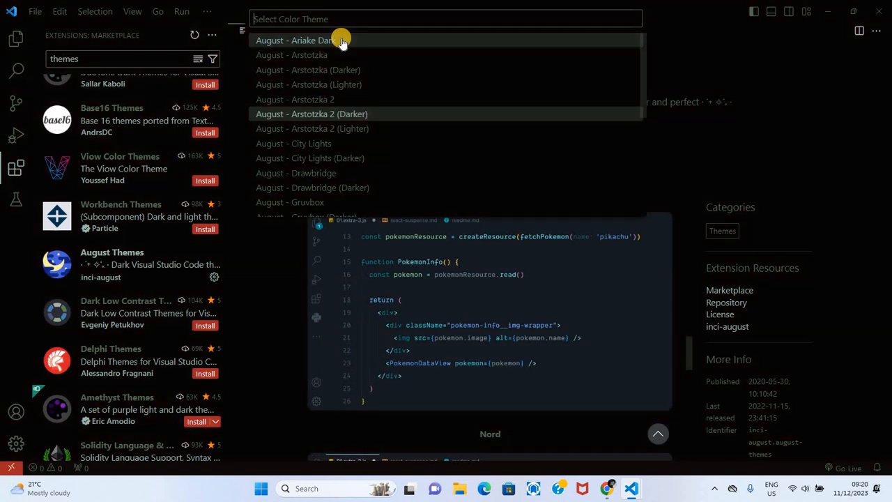
{"action": "key", "text": "Page_Down"}
{"action": "left_click", "coordinate": [342, 43]}
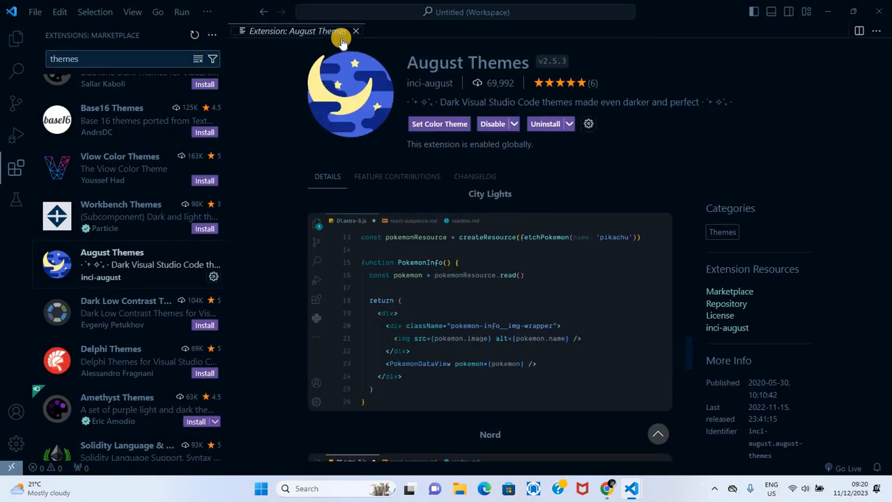
Step: Open index.html from modern-login-form in the Explorer and place the cursor at line 10
{"action": "left_click", "coordinate": [15, 39]}
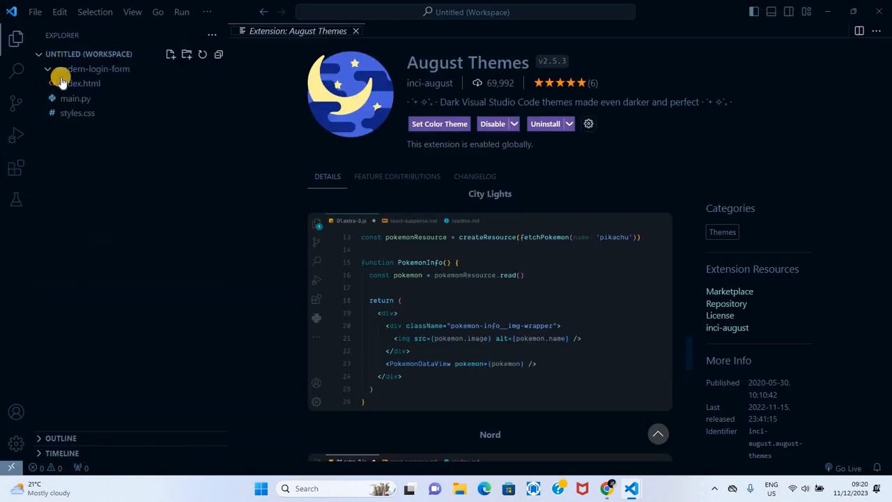
{"action": "left_click", "coordinate": [70, 83]}
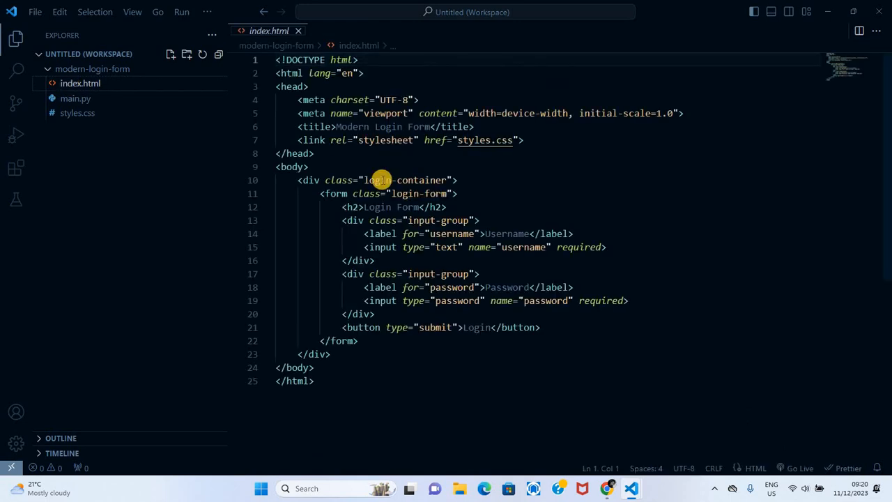
{"action": "left_click", "coordinate": [381, 180]}
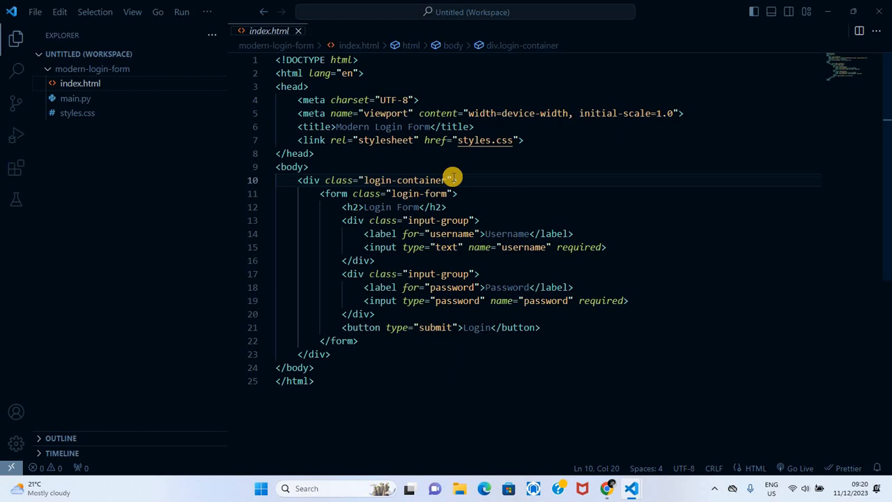
Step: Preview the August themes and apply August - Night Owl as the colour theme
{"action": "left_click", "coordinate": [16, 441]}
{"action": "mouse_move", "coordinate": [67, 400]}
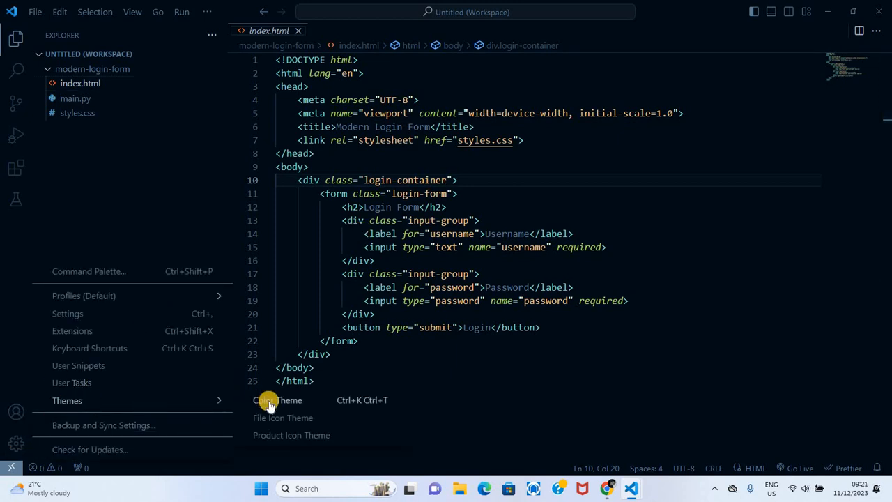
{"action": "left_click", "coordinate": [269, 403]}
{"action": "key", "text": "Down"}
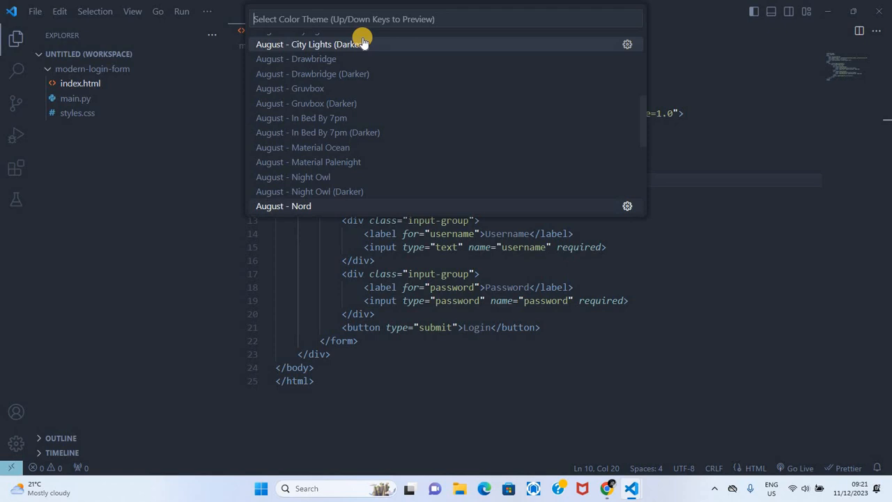
{"action": "key", "text": "Down"}
{"action": "key", "text": "Down"}
{"action": "type", "text": "aug"}
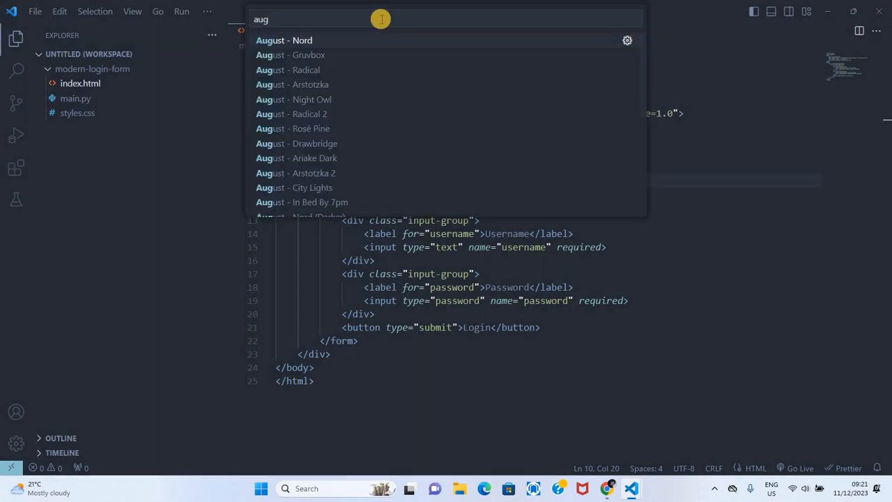
{"action": "key", "text": "Down"}
{"action": "key", "text": "Down"}
{"action": "key", "text": "Down"}
{"action": "key", "text": "Down"}
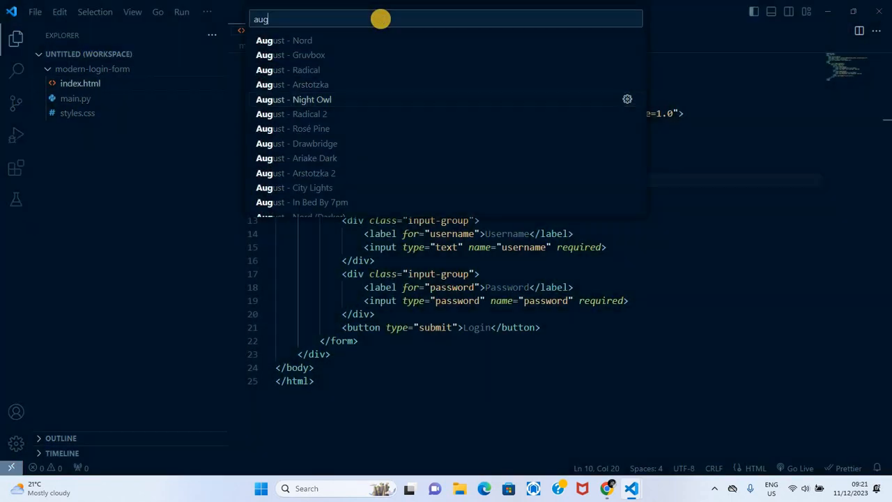
{"action": "key", "text": "Down"}
{"action": "key", "text": "Up"}
{"action": "key", "text": "Return"}
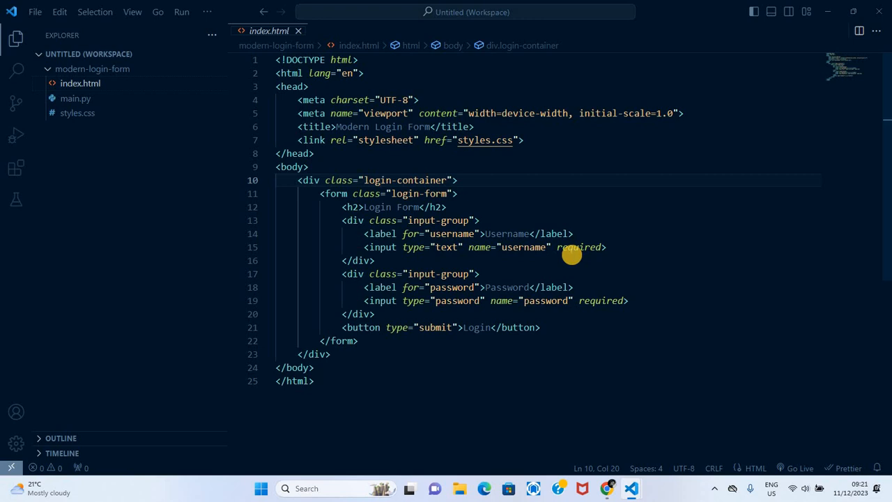
Step: Open the Settings editor and search for workbench.colorCustomization
{"action": "left_click", "coordinate": [16, 444]}
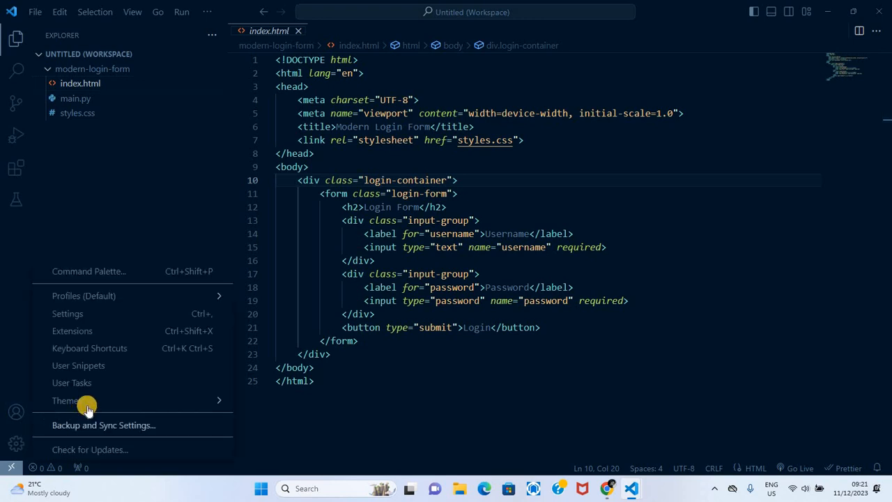
{"action": "left_click", "coordinate": [132, 316]}
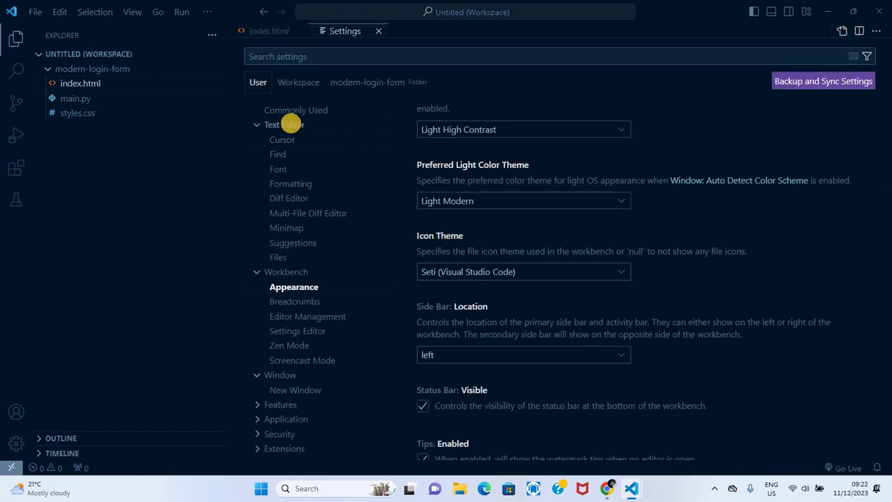
{"action": "left_click", "coordinate": [287, 56]}
{"action": "type", "text": "wor"}
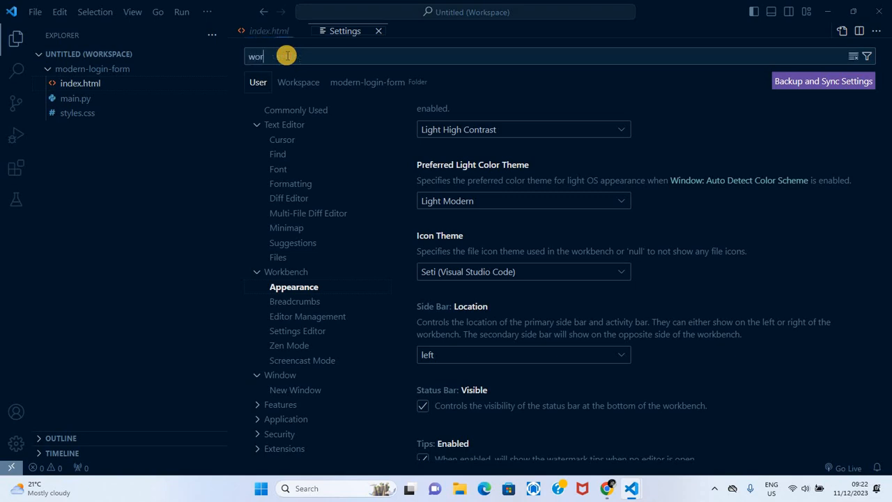
{"action": "type", "text": "kbench col"}
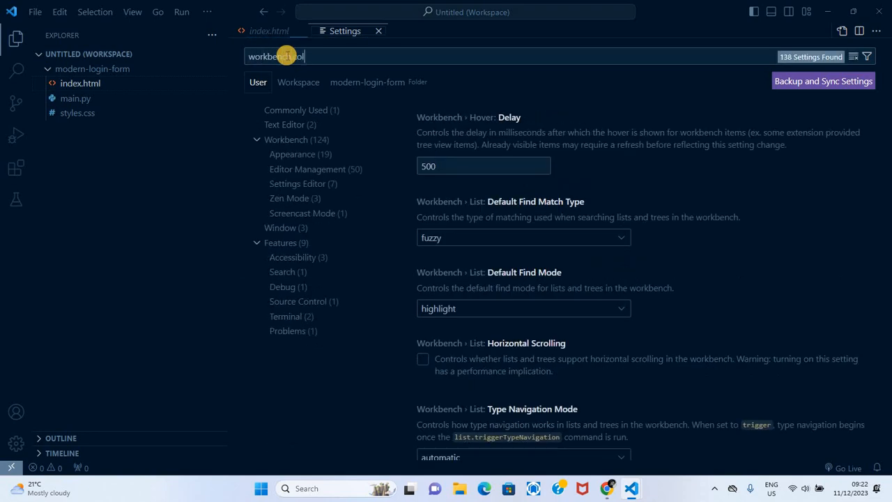
{"action": "type", "text": "or"}
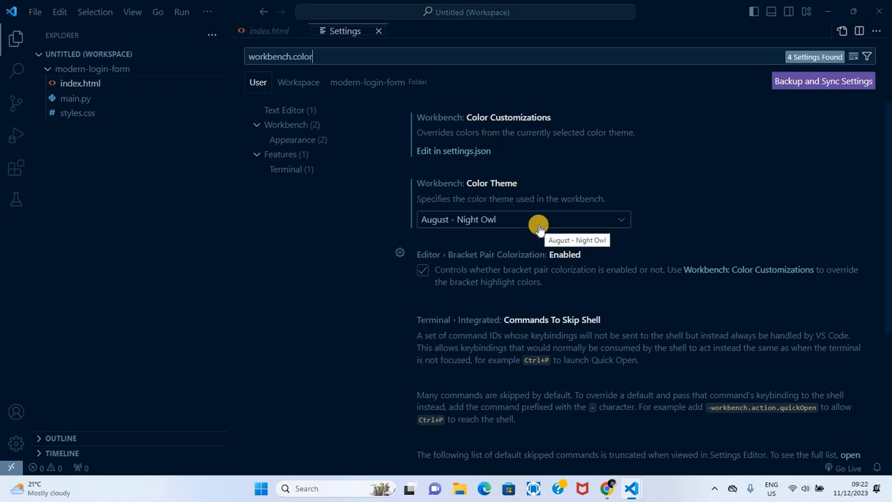
{"action": "scroll", "coordinate": [539, 226], "scroll_direction": "down", "scroll_amount": 1}
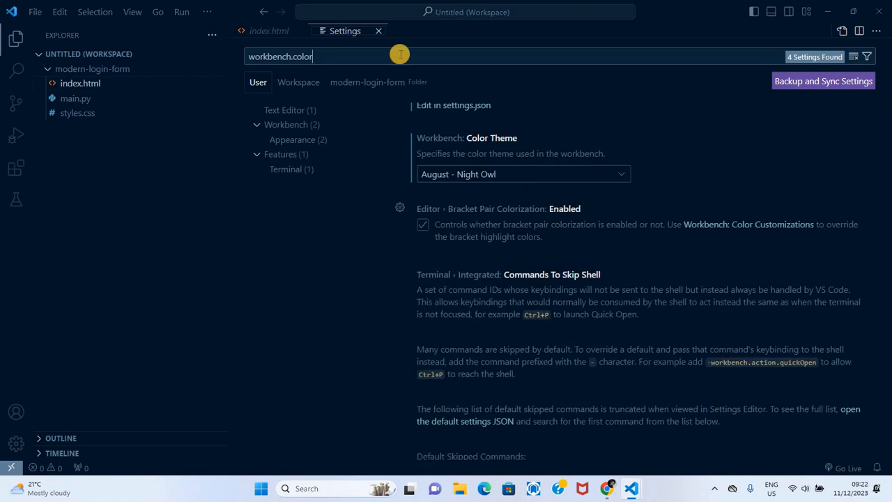
{"action": "type", "text": "Customization"}
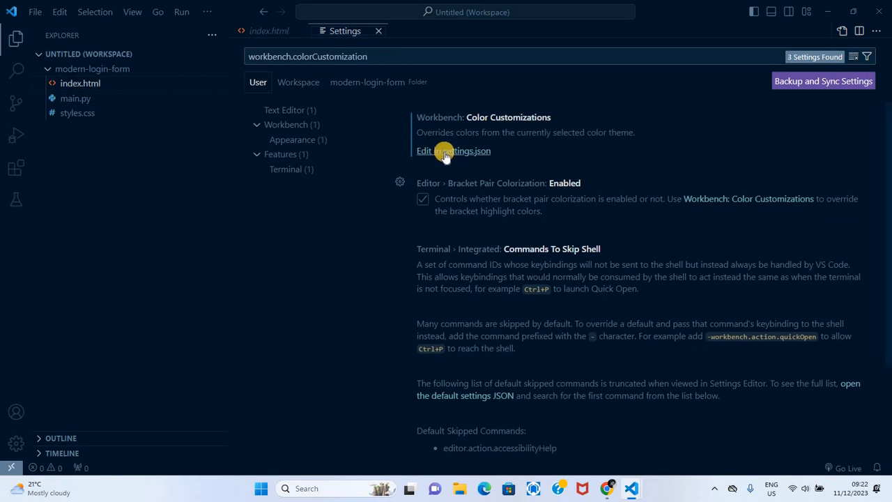
Step: In settings.json, add an editor.background override inside colorCustomizations and try a new colour value
{"action": "left_click", "coordinate": [445, 153]}
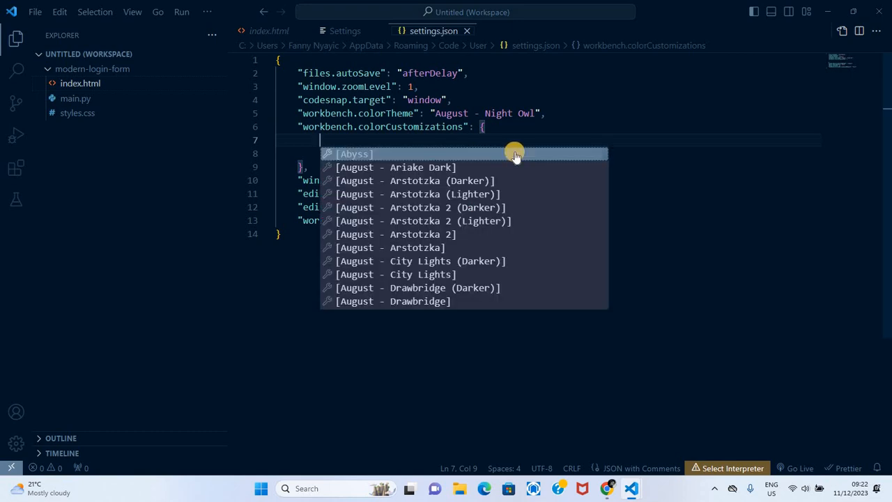
{"action": "left_click", "coordinate": [473, 139]}
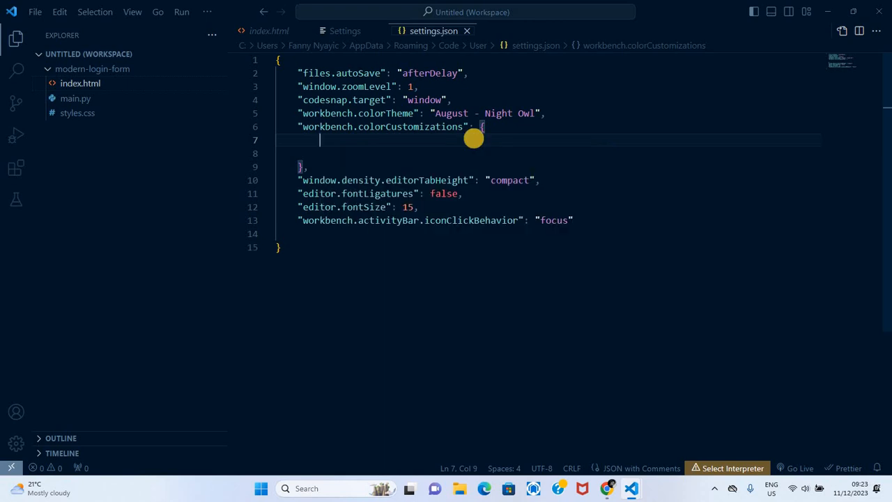
{"action": "key", "text": "Return"}
{"action": "type", "text": "\"editor.background\": \"#ff0000\""}
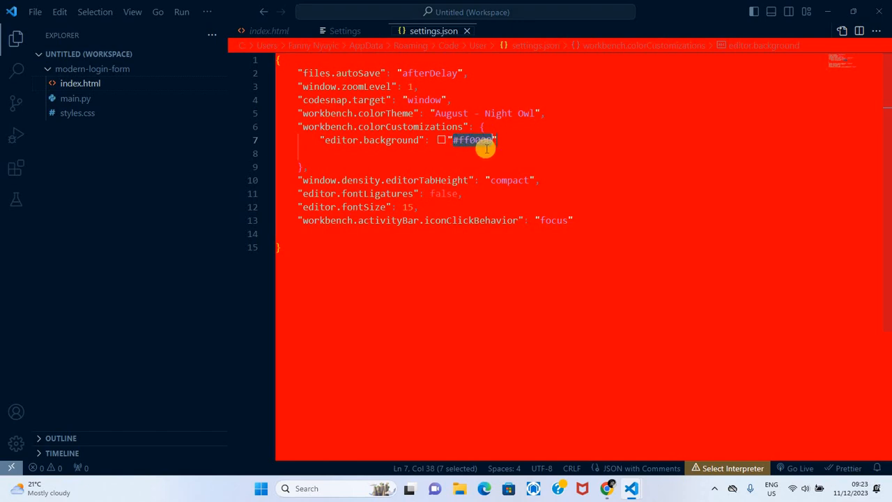
{"action": "key", "text": "BackSpace"}
{"action": "key", "text": "BackSpace"}
{"action": "key", "text": "BackSpace"}
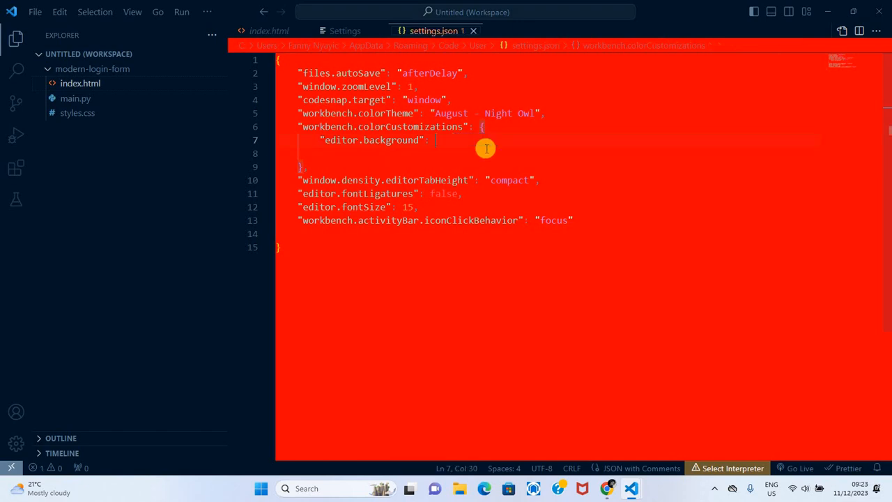
{"action": "type", "text": "\""}
{"action": "type", "text": "#ff0234"}
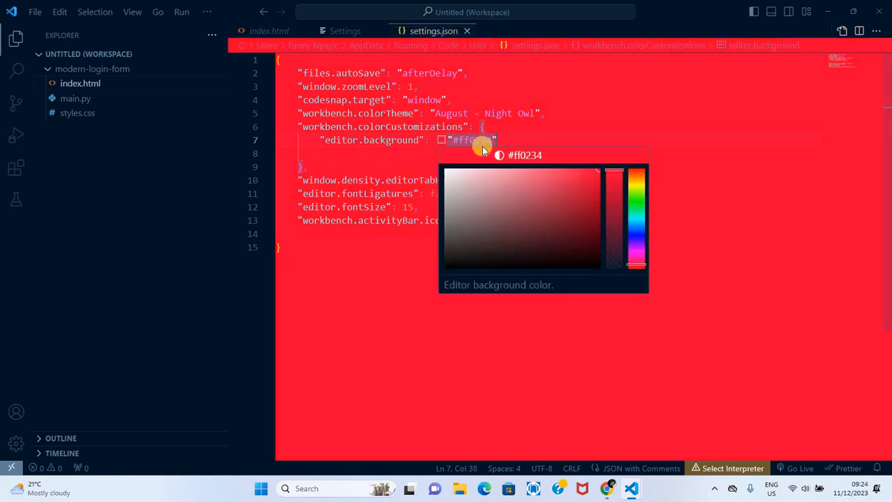
{"action": "key", "text": "Escape"}
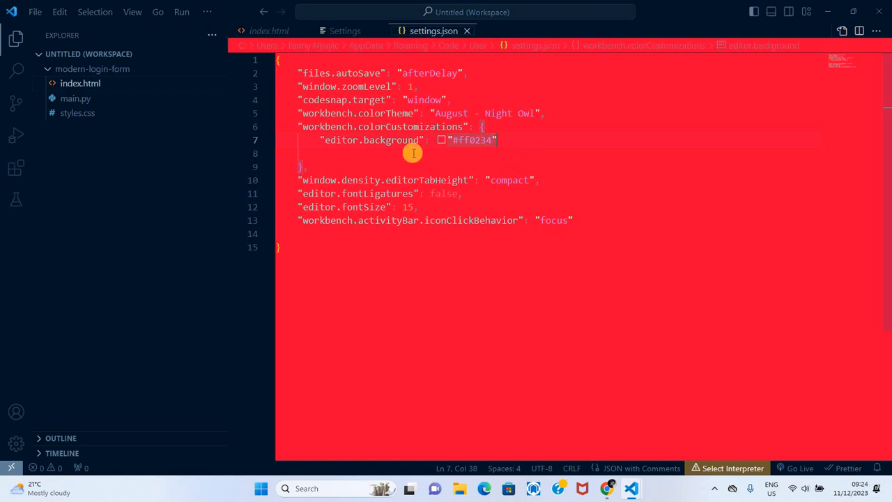
Step: Undo the edits so the red editor.background override is removed and Night Owl colours return
{"action": "key", "text": "ctrl+z"}
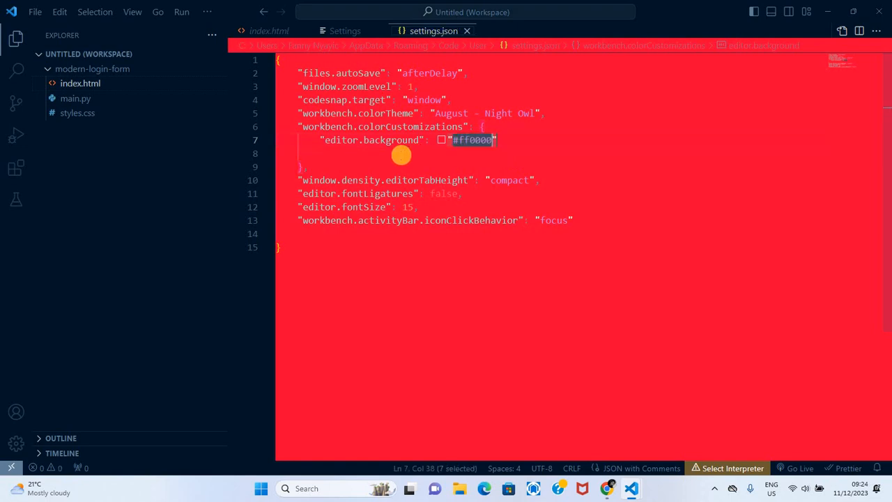
{"action": "key", "text": "ctrl+z"}
{"action": "key", "text": "ctrl+z"}
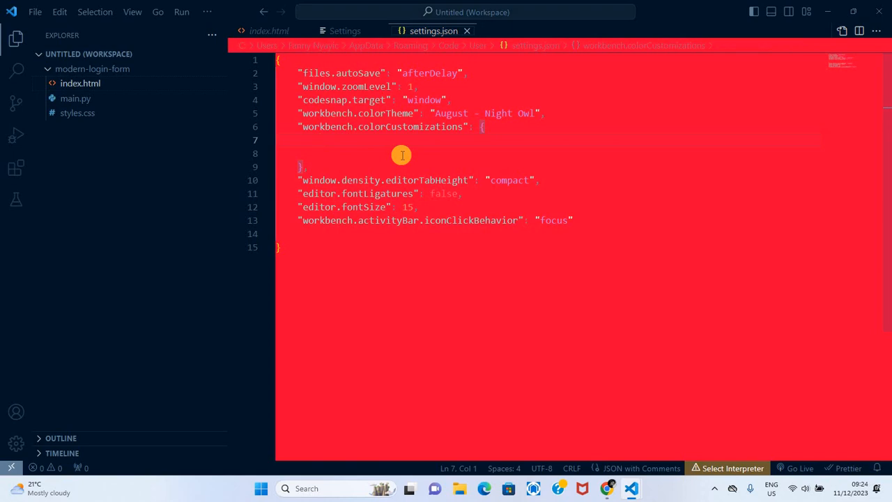
{"action": "key", "text": "ctrl+z"}
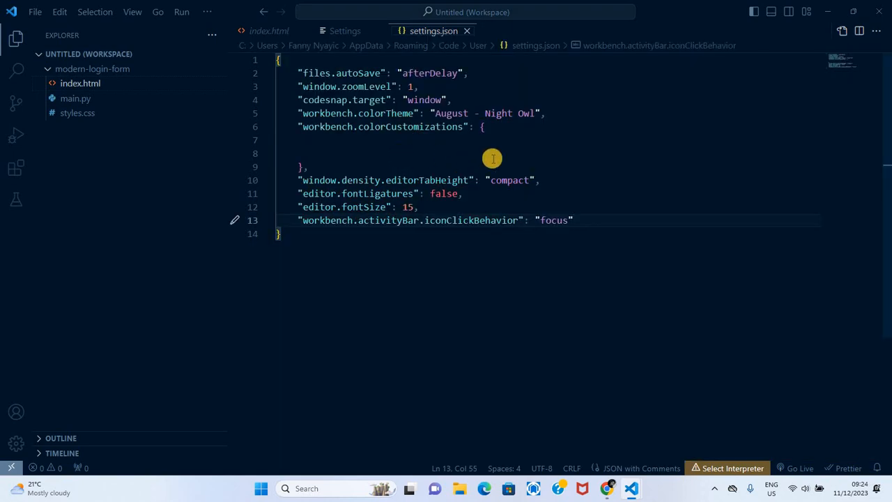
{"action": "left_click_drag", "start_coordinate": [488, 127], "coordinate": [317, 158]}
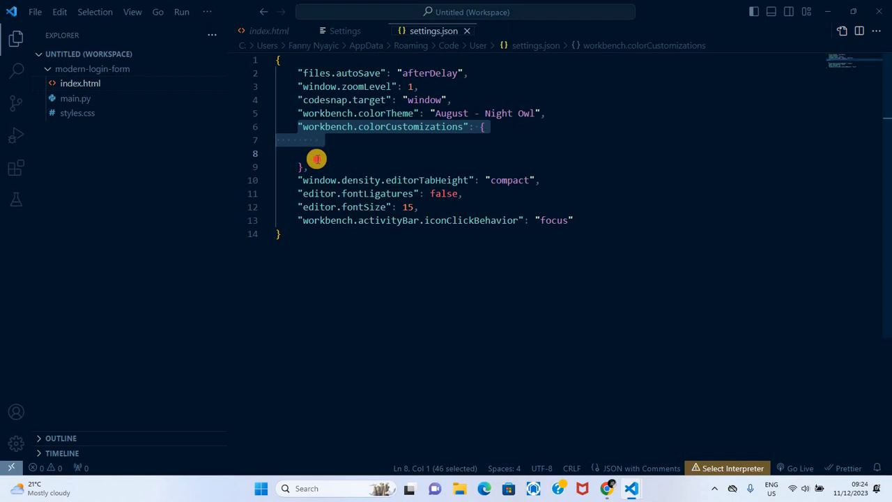
{"action": "left_click", "coordinate": [335, 150]}
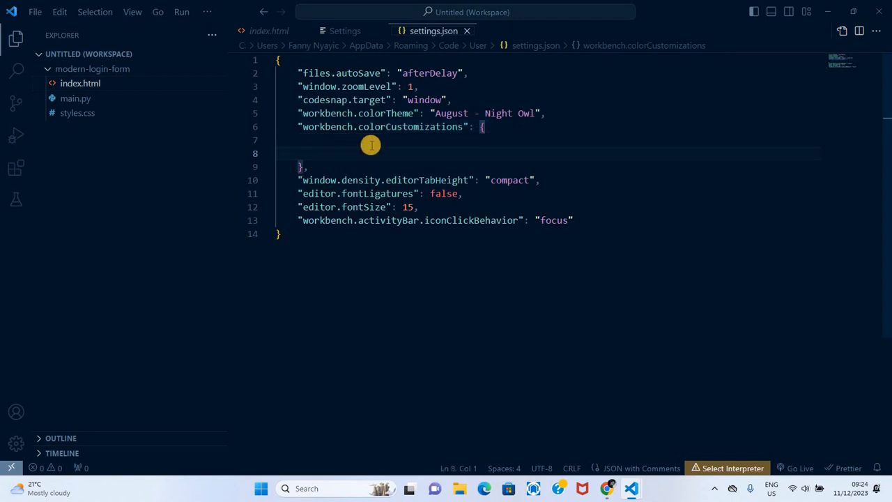
{"action": "left_click", "coordinate": [371, 145]}
{"action": "left_click", "coordinate": [370, 145]}
{"action": "type", "text": "edi"}
Step: Add an editor.background override and set it to blue #2d4881 with the colour picker
{"action": "key", "text": "Return"}
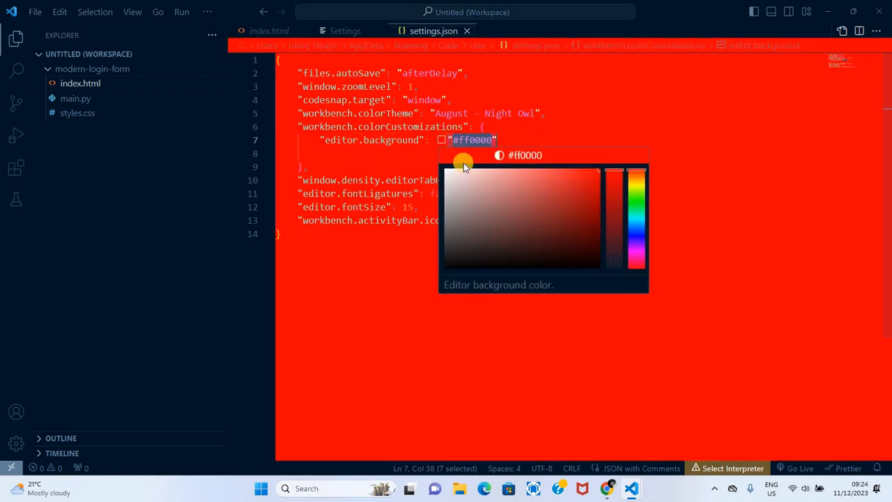
{"action": "mouse_move", "coordinate": [486, 188]}
{"action": "left_mouse_down"}
{"action": "mouse_move", "coordinate": [493, 205]}
{"action": "mouse_move", "coordinate": [476, 232]}
{"action": "left_mouse_up"}
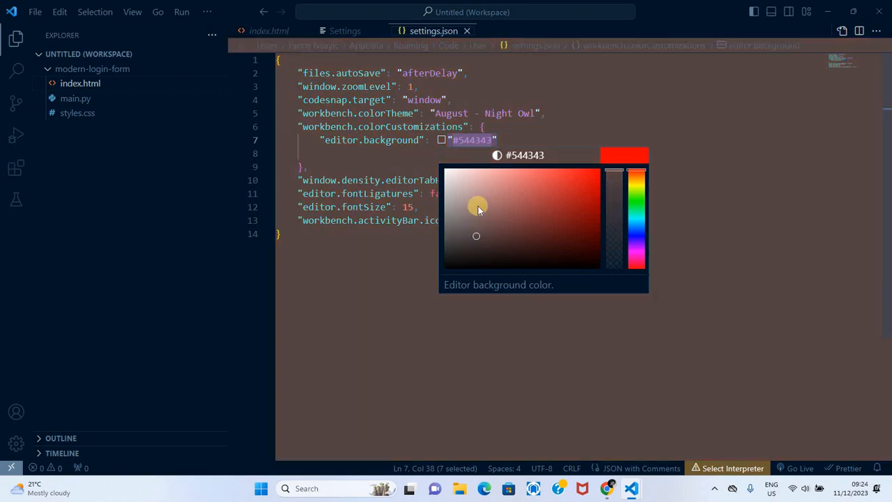
{"action": "left_click", "coordinate": [635, 227]}
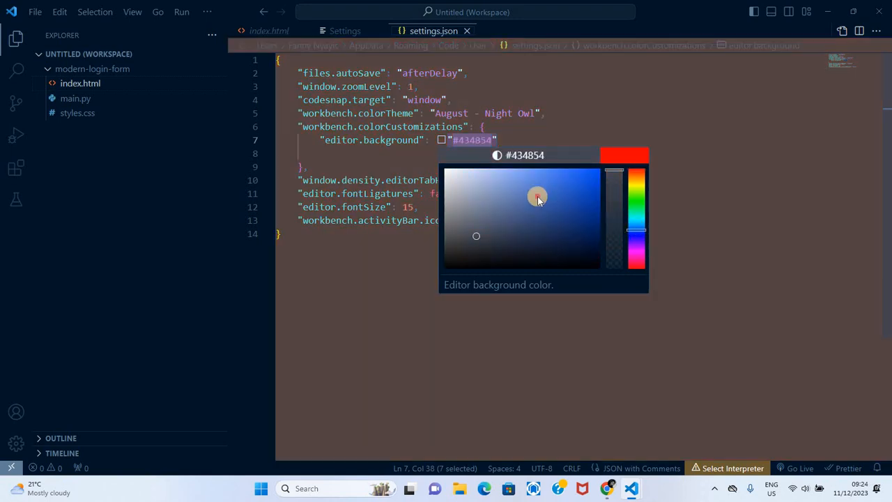
{"action": "mouse_move", "coordinate": [530, 202]}
{"action": "left_mouse_down"}
{"action": "mouse_move", "coordinate": [500, 236]}
{"action": "mouse_move", "coordinate": [549, 225]}
{"action": "mouse_move", "coordinate": [546, 218]}
{"action": "left_mouse_up"}
{"action": "left_click", "coordinate": [579, 136]}
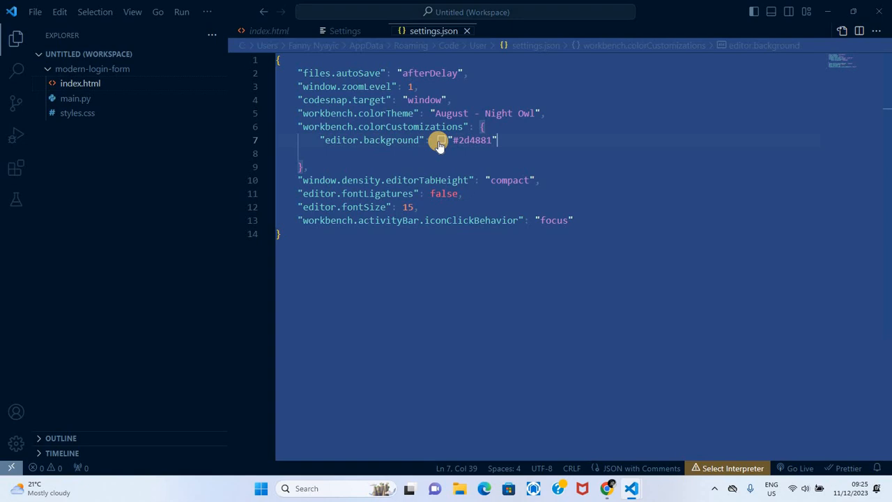
Step: Delete the editor.background line, leaving colorCustomizations empty again
{"action": "triple_click", "coordinate": [505, 140]}
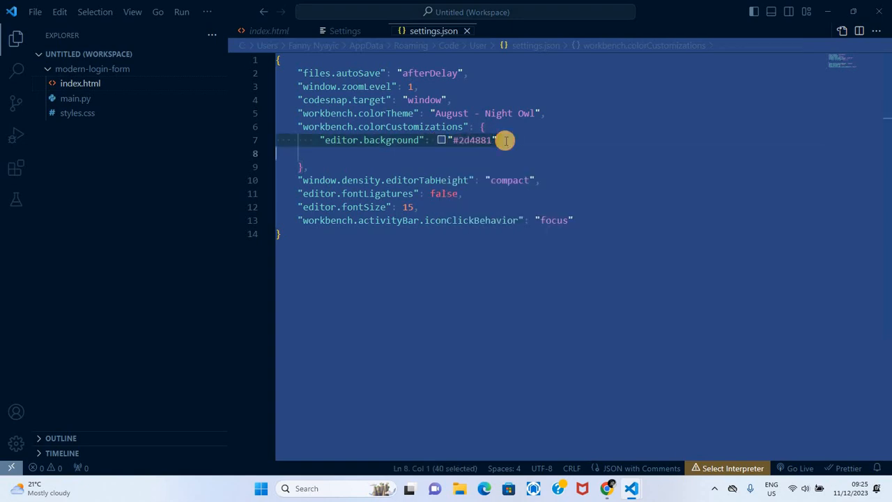
{"action": "key", "text": "Delete"}
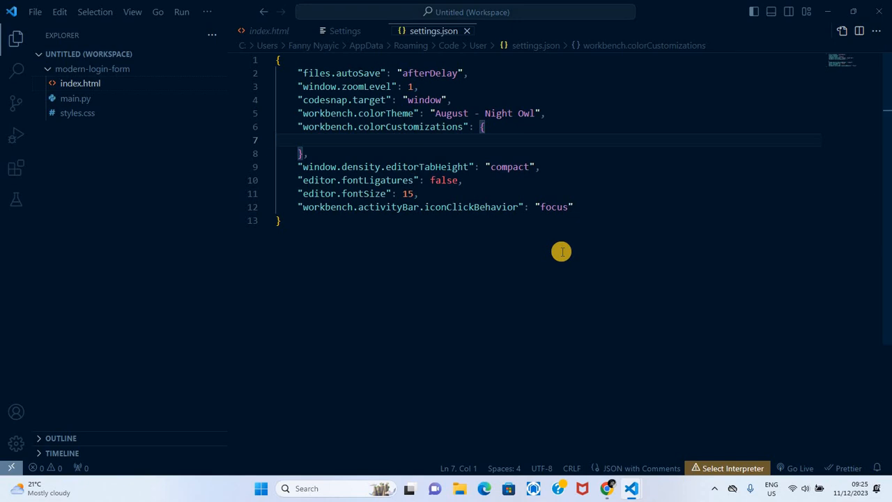
{"action": "mouse_move", "coordinate": [16, 167]}
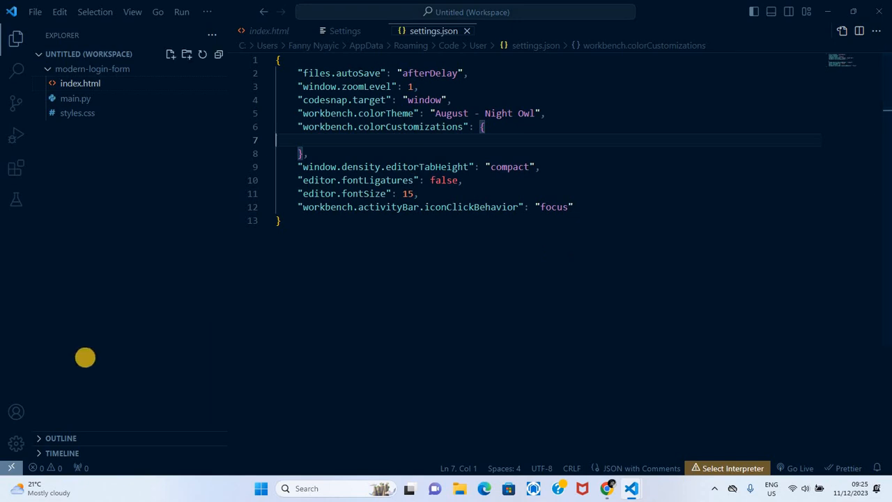
Step: Search the marketplace for 'icon themes' and close the settings.json and Settings tabs
{"action": "left_click", "coordinate": [18, 167]}
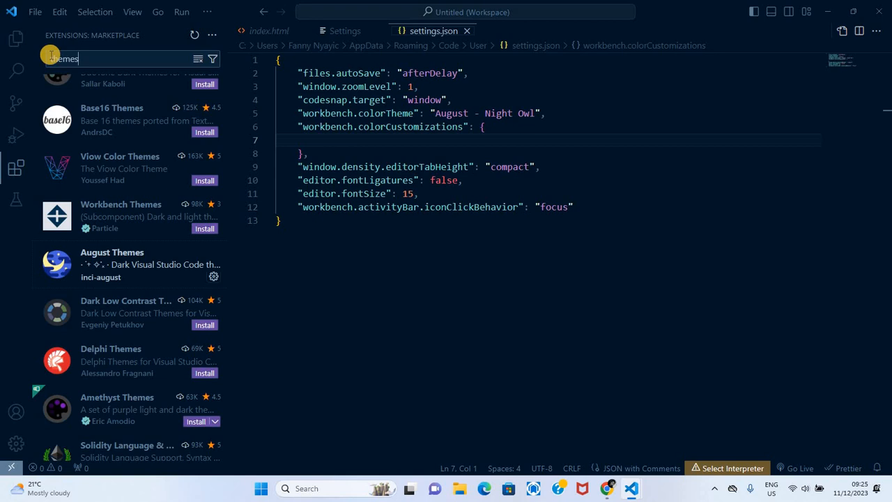
{"action": "left_click", "coordinate": [51, 58]}
{"action": "type", "text": "icon"}
{"action": "left_click", "coordinate": [466, 32]}
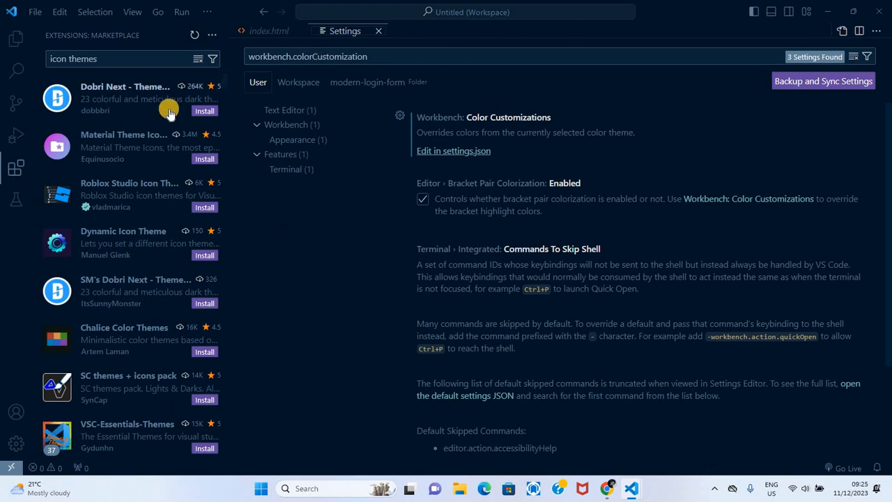
{"action": "left_click", "coordinate": [379, 31]}
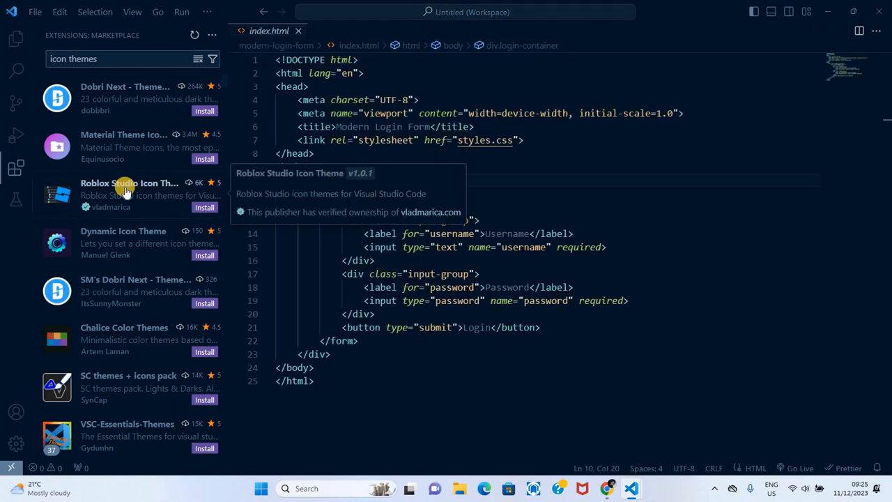
Step: Install the Roblox Studio Icon Theme and make it the file icon theme
{"action": "left_click", "coordinate": [124, 190]}
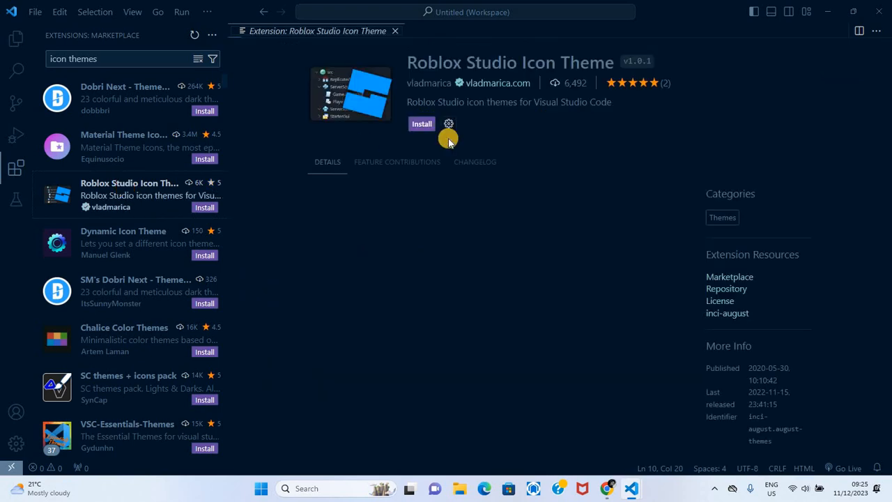
{"action": "left_click", "coordinate": [422, 124]}
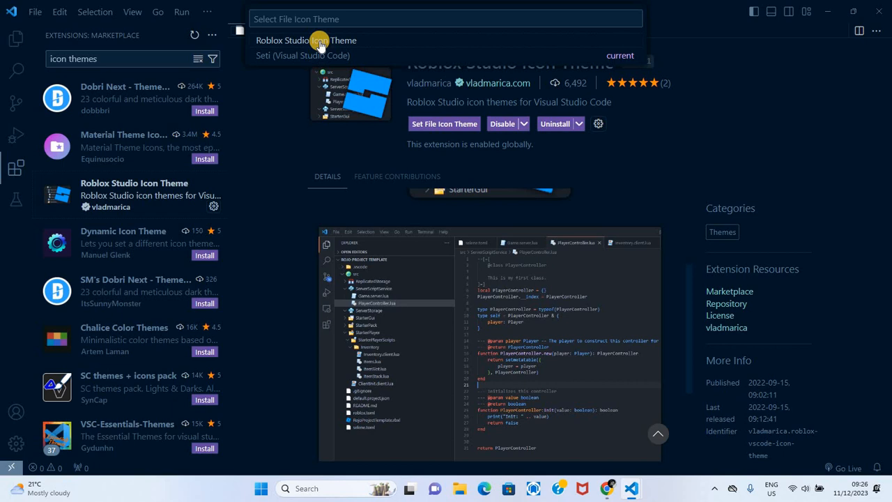
{"action": "left_click", "coordinate": [320, 40]}
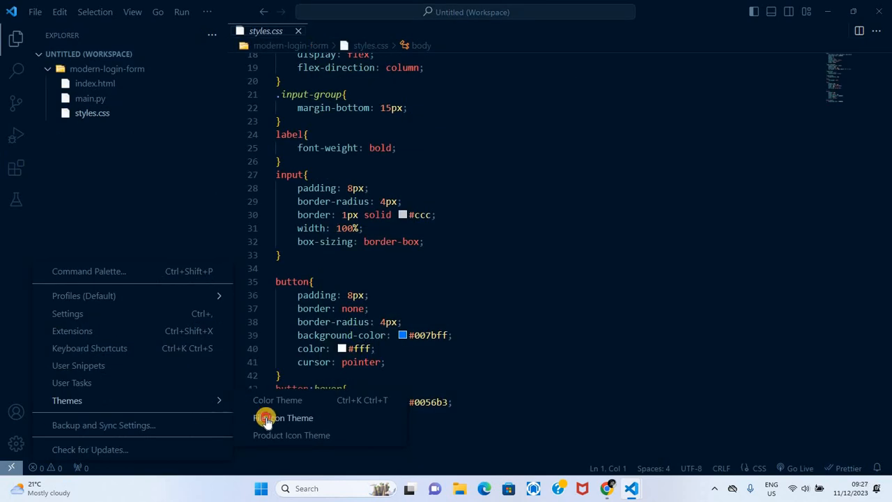
Step: Switch the file icon theme to Minimal, then back to Roblox Studio Icon Theme
{"action": "left_click", "coordinate": [267, 418]}
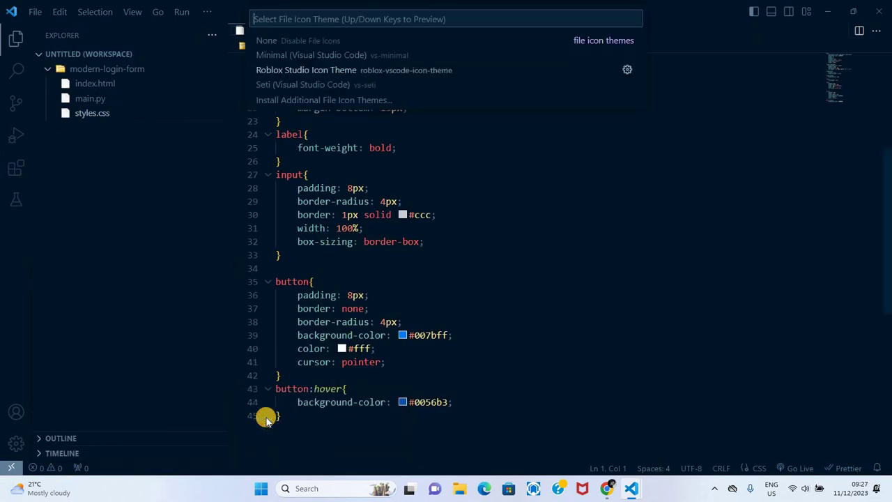
{"action": "left_click", "coordinate": [282, 55]}
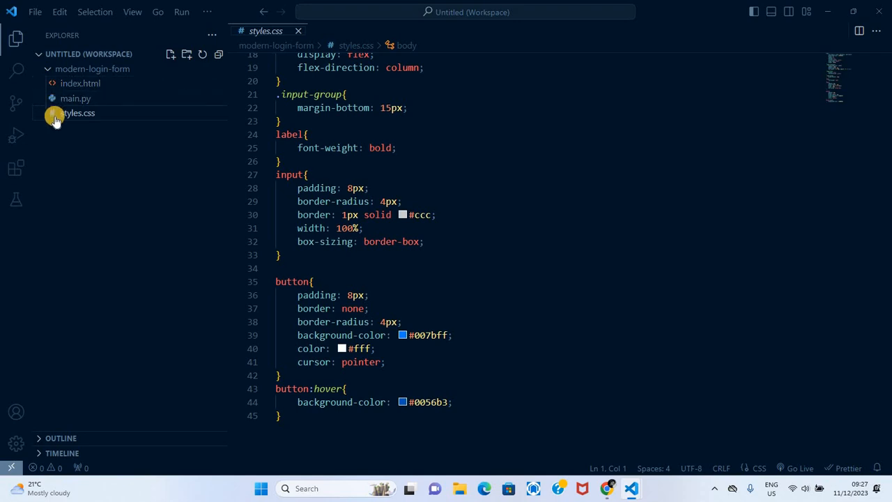
{"action": "left_click", "coordinate": [17, 438]}
{"action": "mouse_move", "coordinate": [67, 400]}
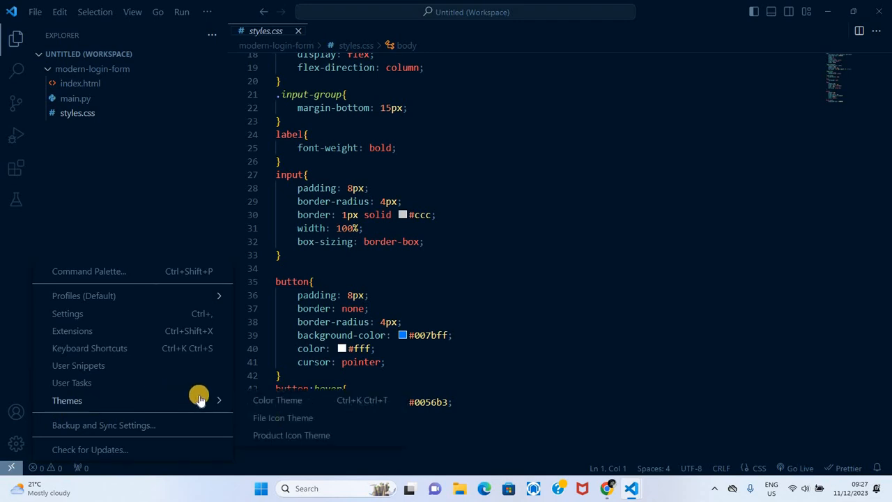
{"action": "left_click", "coordinate": [271, 416]}
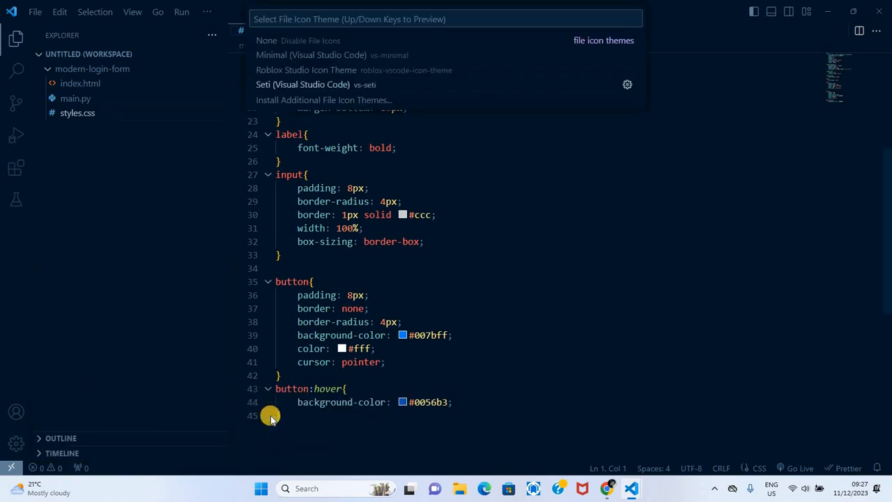
{"action": "left_click", "coordinate": [315, 72]}
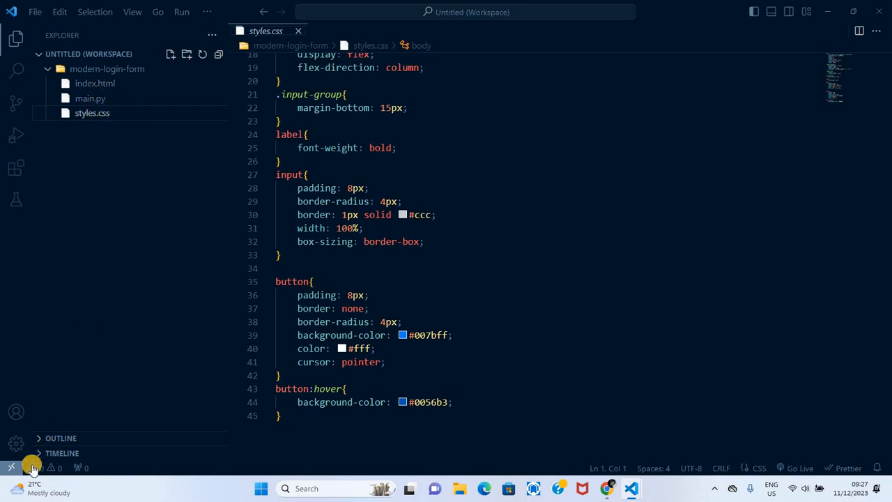
Step: Try the Minimal file icons again, then settle on the Seti (Visual Studio Code) icon theme
{"action": "left_click", "coordinate": [15, 445]}
{"action": "mouse_move", "coordinate": [67, 401]}
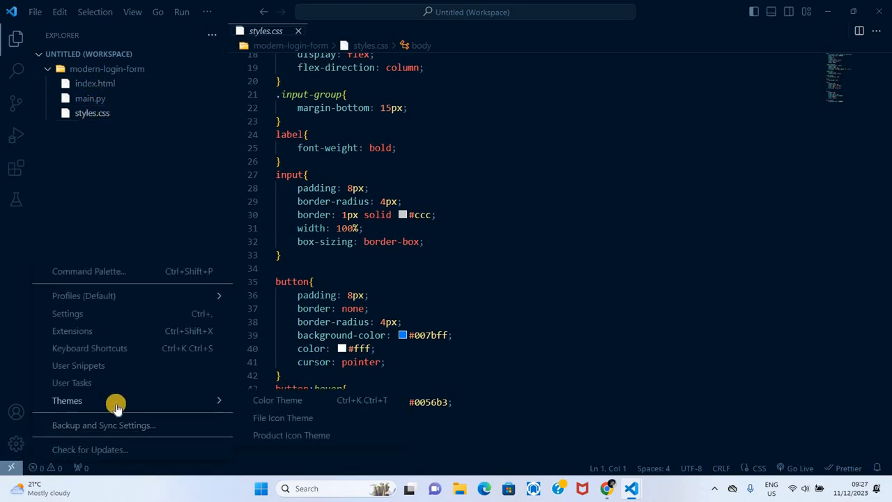
{"action": "left_click", "coordinate": [269, 417]}
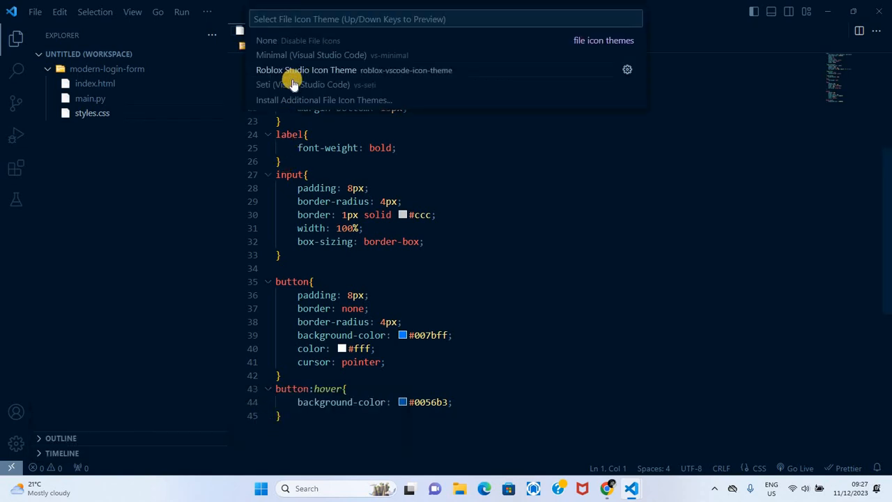
{"action": "left_click", "coordinate": [301, 56]}
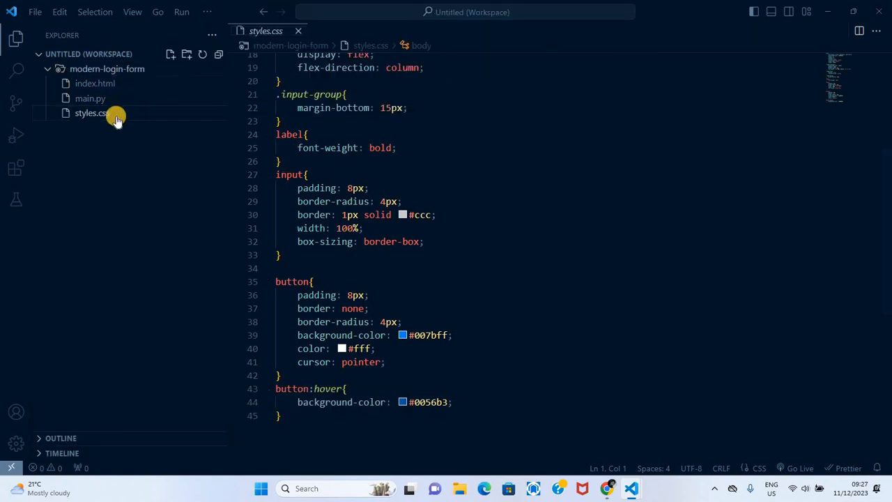
{"action": "left_click", "coordinate": [15, 444]}
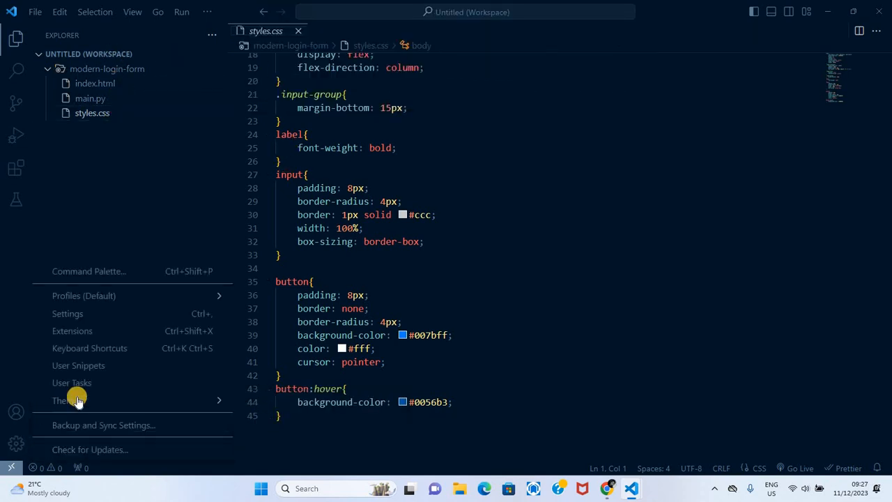
{"action": "mouse_move", "coordinate": [133, 401]}
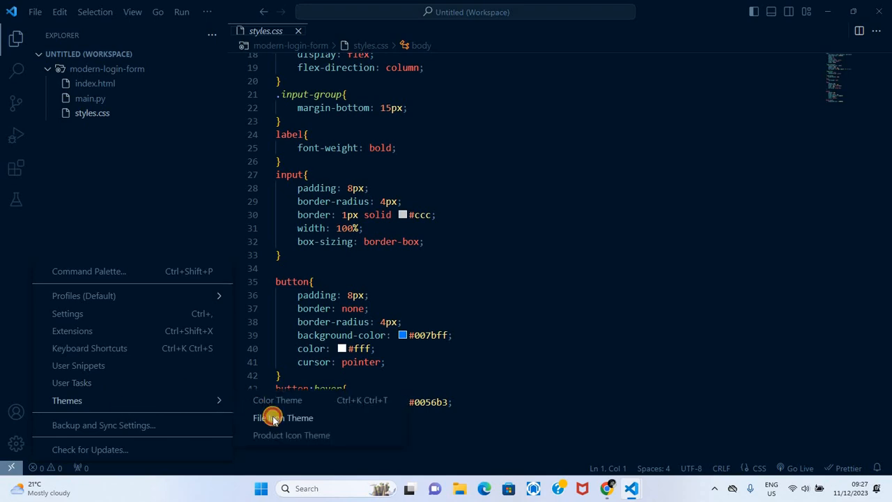
{"action": "left_click", "coordinate": [272, 418]}
{"action": "left_click", "coordinate": [305, 85]}
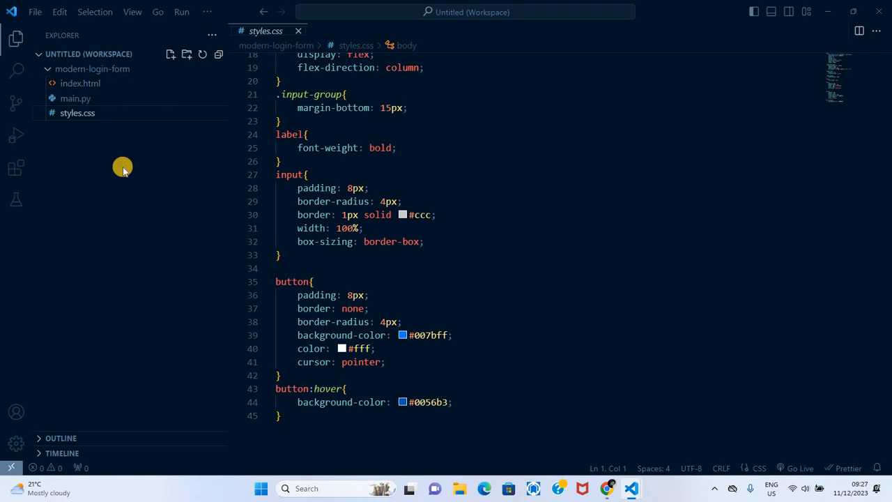
{"action": "mouse_move", "coordinate": [349, 228]}
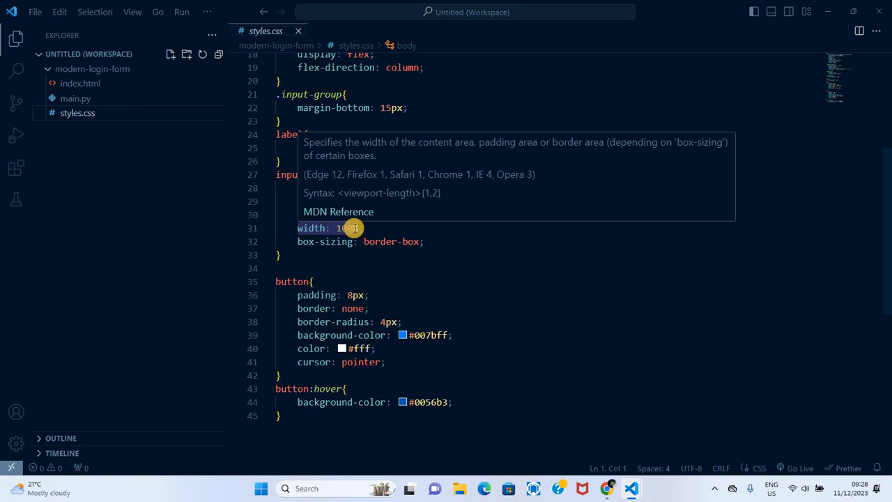
Step: Browse the colour theme list through the August variants and apply a dark theme
{"action": "key", "text": "ctrl+shift+p"}
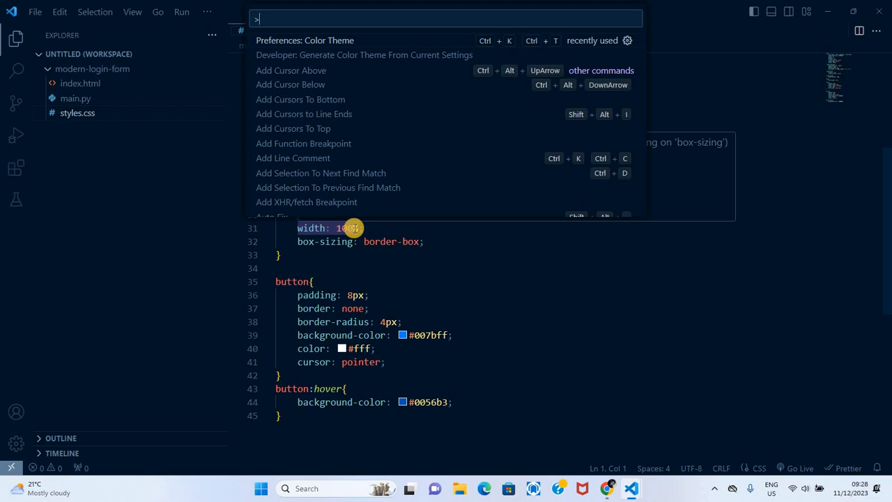
{"action": "type", "text": "theme"}
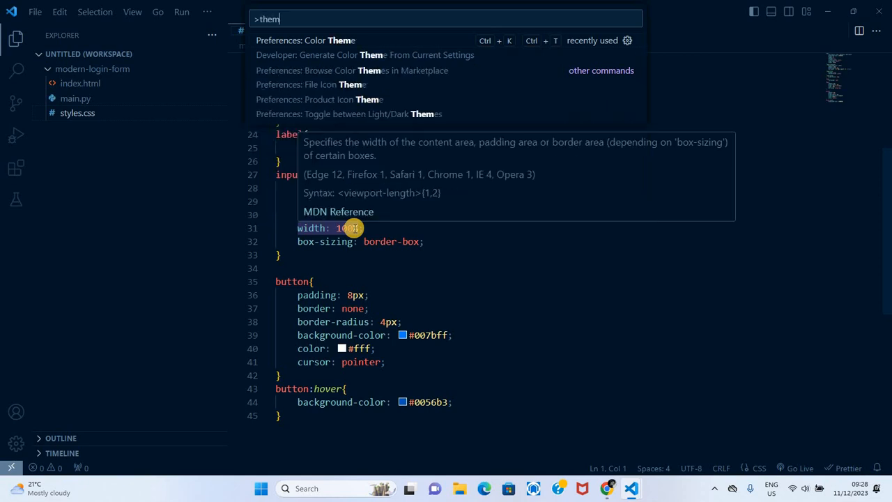
{"action": "left_click", "coordinate": [342, 40]}
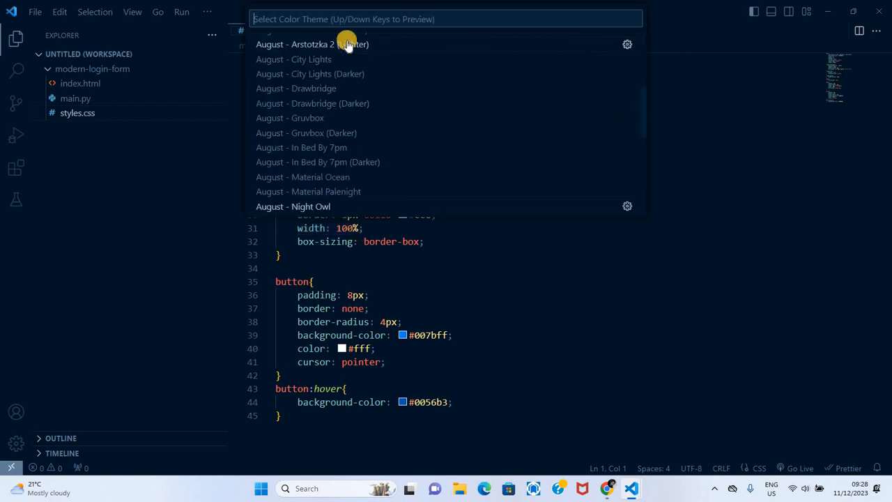
{"action": "key", "text": "Down"}
{"action": "key", "text": "Down"}
{"action": "key", "text": "Down"}
{"action": "key", "text": "Down"}
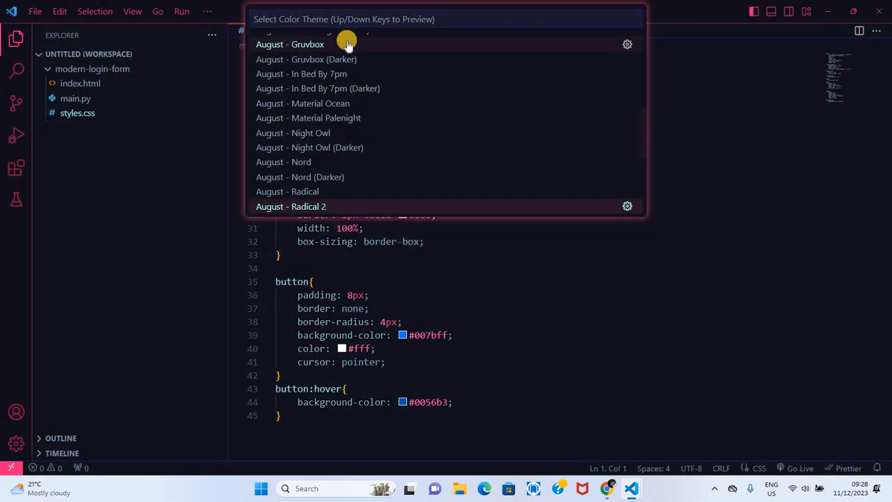
{"action": "key", "text": "Down"}
{"action": "key", "text": "Down"}
{"action": "key", "text": "Down"}
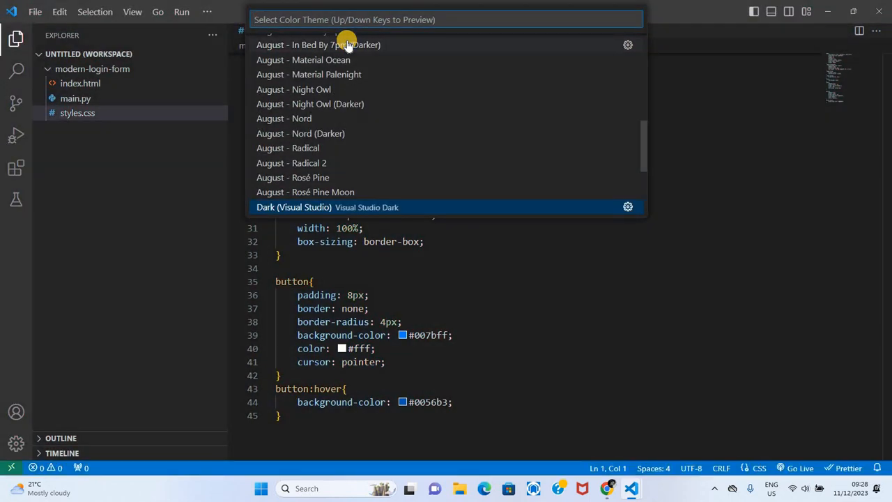
{"action": "key", "text": "Down"}
{"action": "key", "text": "Up"}
{"action": "key", "text": "Up"}
{"action": "key", "text": "Up"}
{"action": "key", "text": "Up"}
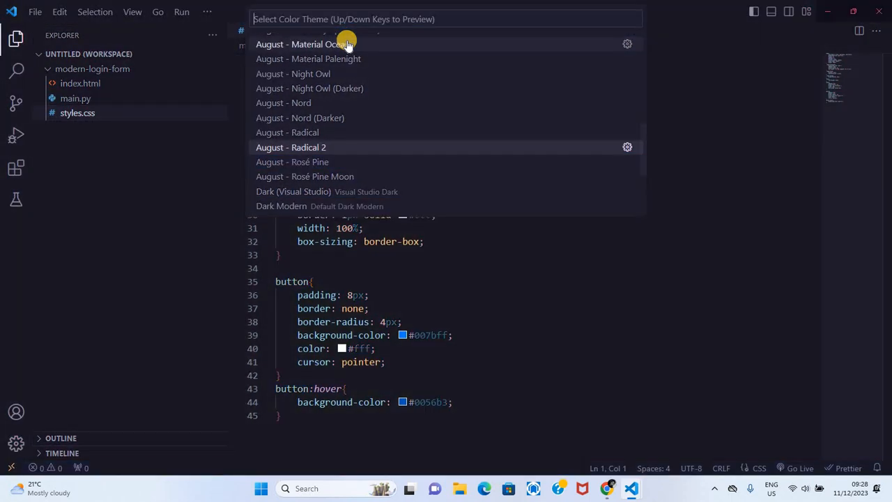
{"action": "left_click", "coordinate": [347, 44]}
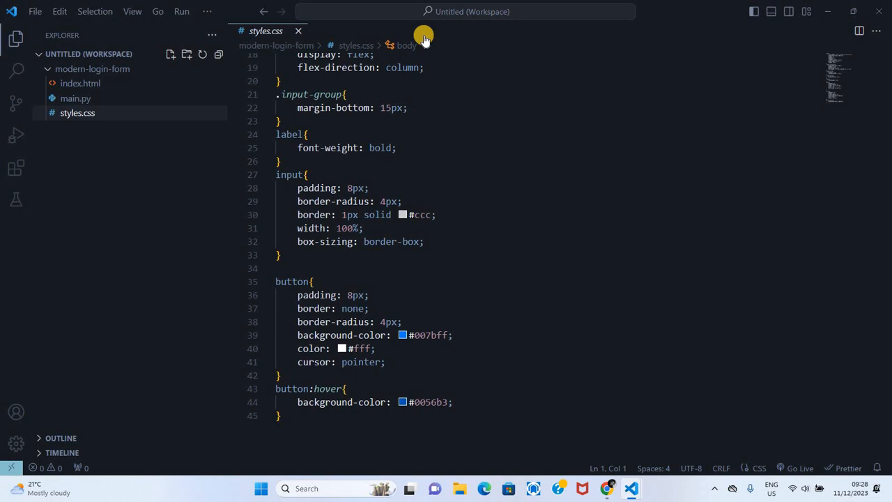
Step: Reach Preferences: Color Theme from the Command Palette and apply a deep blue theme
{"action": "key", "text": "ctrl+shift+p"}
{"action": "type", "text": ">"}
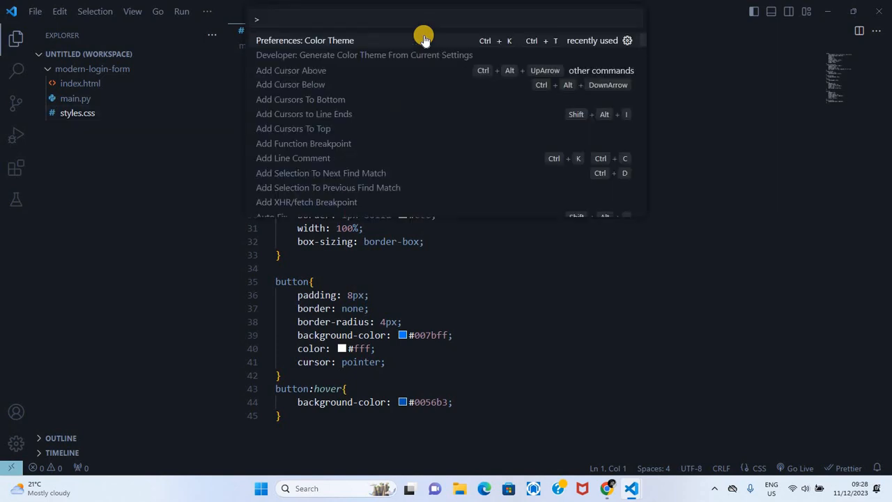
{"action": "type", "text": "theme"}
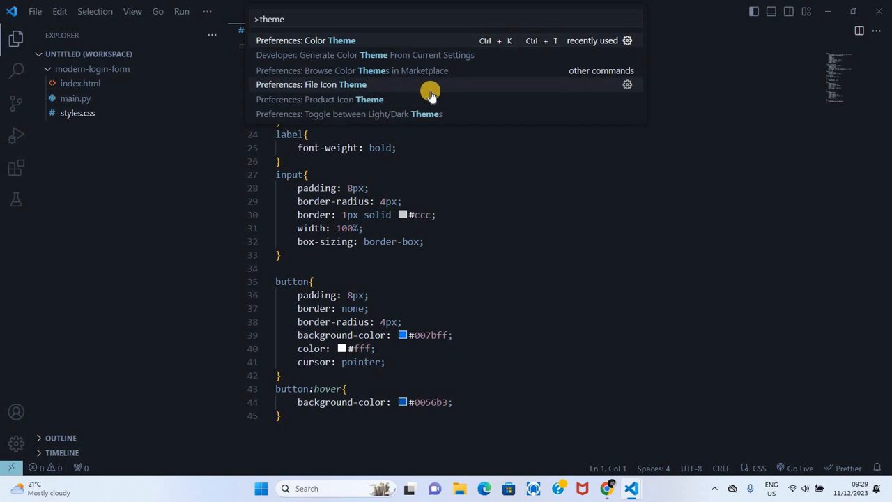
{"action": "left_click", "coordinate": [382, 89]}
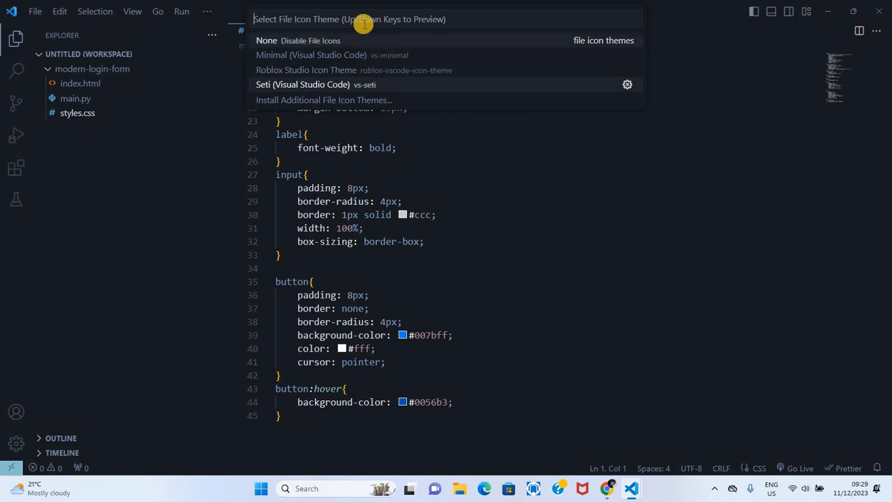
{"action": "key", "text": "ctrl+shift+p"}
{"action": "type", "text": ">"}
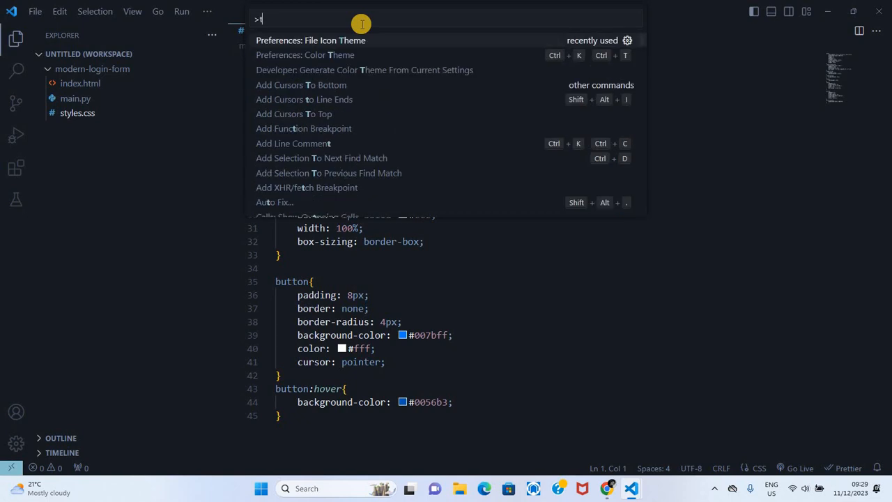
{"action": "type", "text": "theme"}
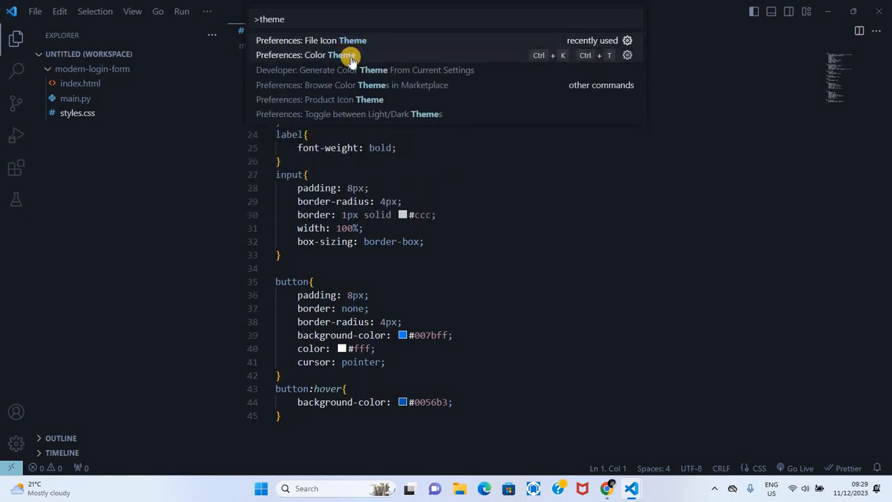
{"action": "left_click", "coordinate": [348, 55]}
{"action": "scroll", "coordinate": [347, 75], "scroll_direction": "down", "scroll_amount": 3}
{"action": "left_click", "coordinate": [346, 75]}
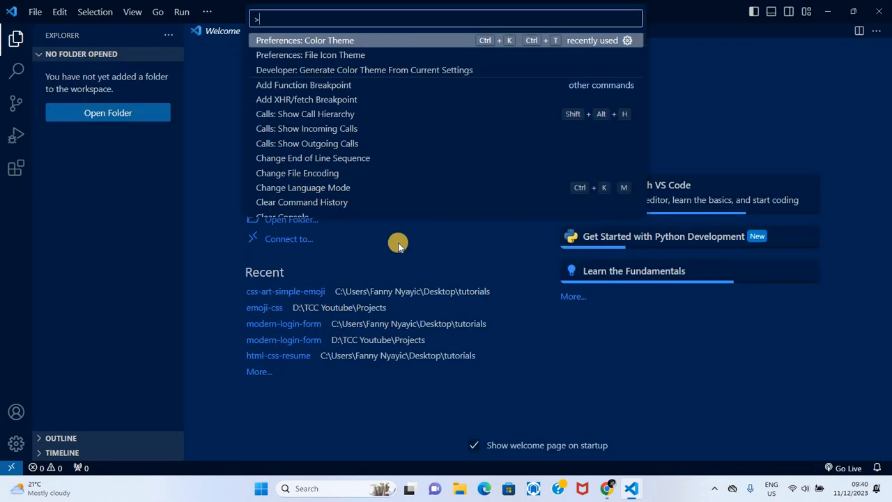
Step: Preview the Light+, Quiet Light and Solarized Light themes in the colour theme list
{"action": "left_click", "coordinate": [382, 40]}
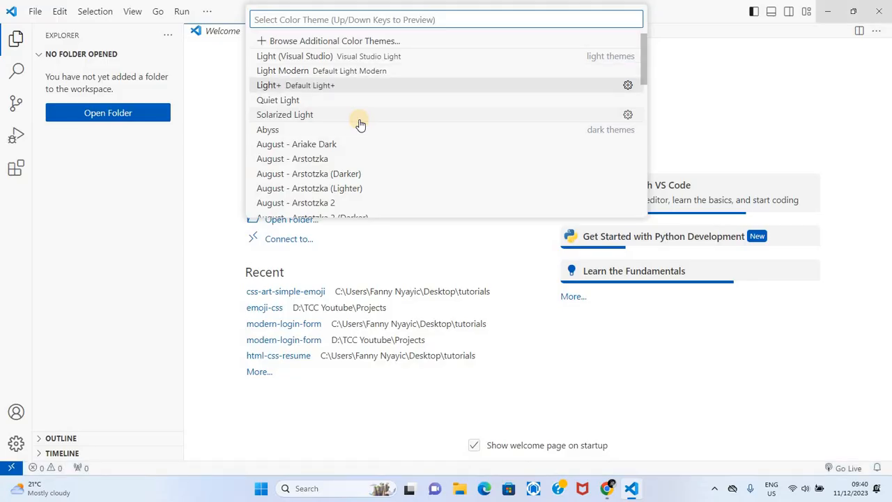
{"action": "key", "text": "Down"}
{"action": "key", "text": "Down"}
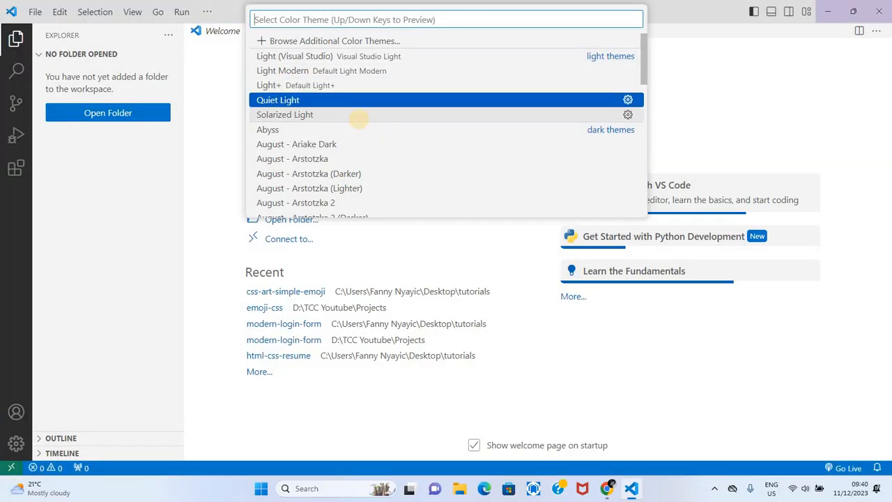
{"action": "key", "text": "Down"}
{"action": "key", "text": "Down"}
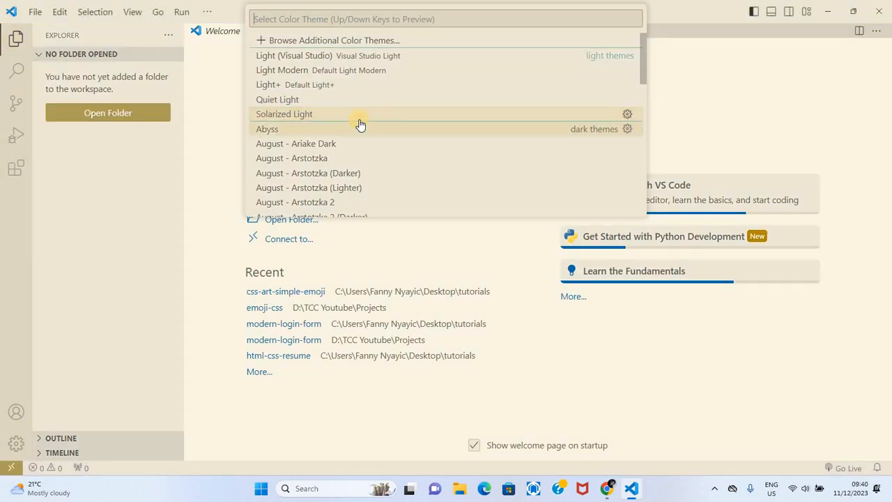
Step: Preview the August - Arstotzka variants and step back toward Abyss without applying
{"action": "key", "text": "Down"}
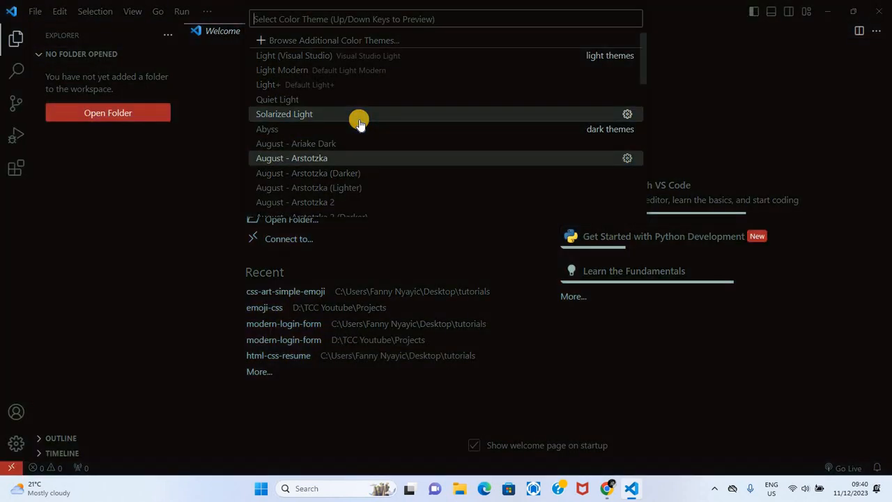
{"action": "key", "text": "Down"}
{"action": "key", "text": "Down"}
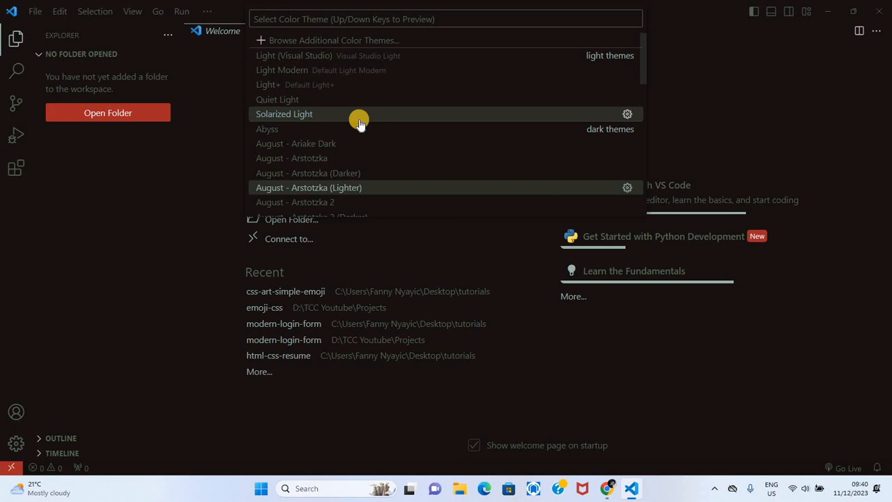
{"action": "key", "text": "Down"}
{"action": "key", "text": "Up"}
{"action": "key", "text": "Up"}
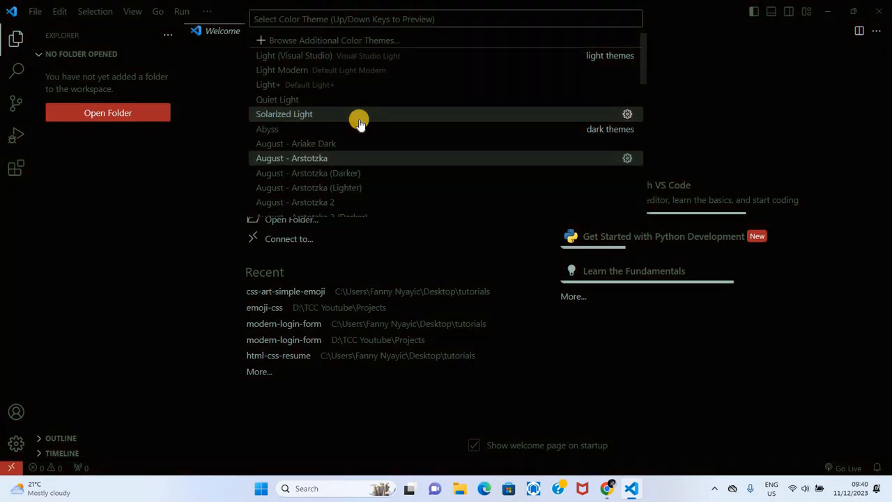
{"action": "key", "text": "Up"}
{"action": "key", "text": "Up"}
{"action": "key", "text": "Up"}
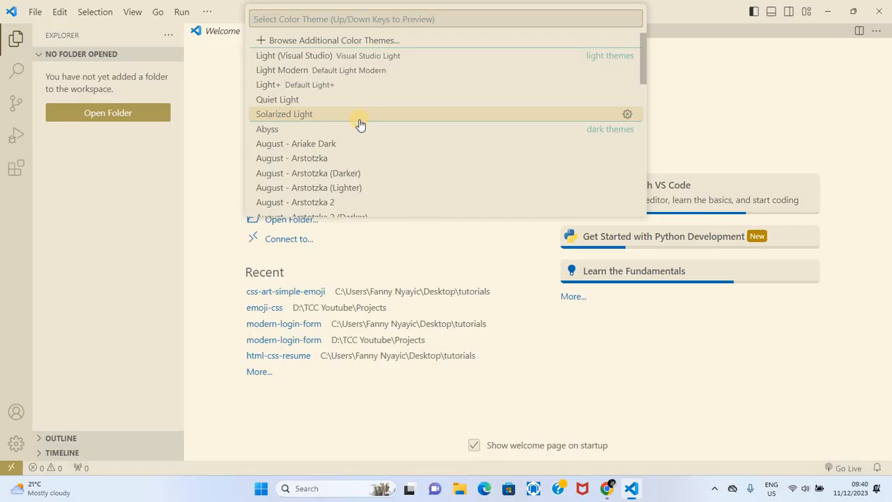